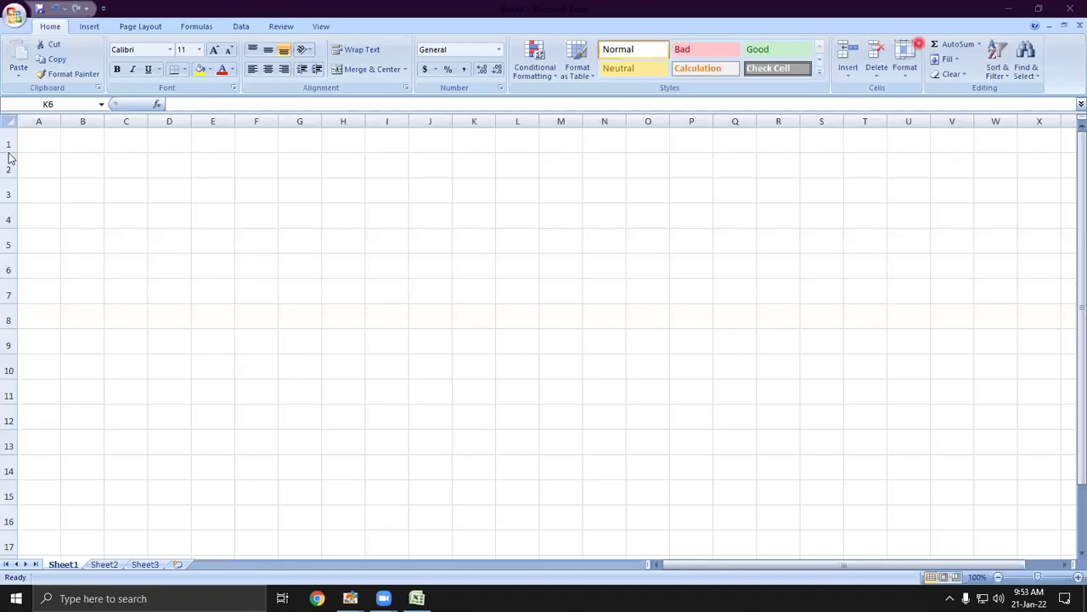
Step: Widen column A to about twice its default width
click(45, 143)
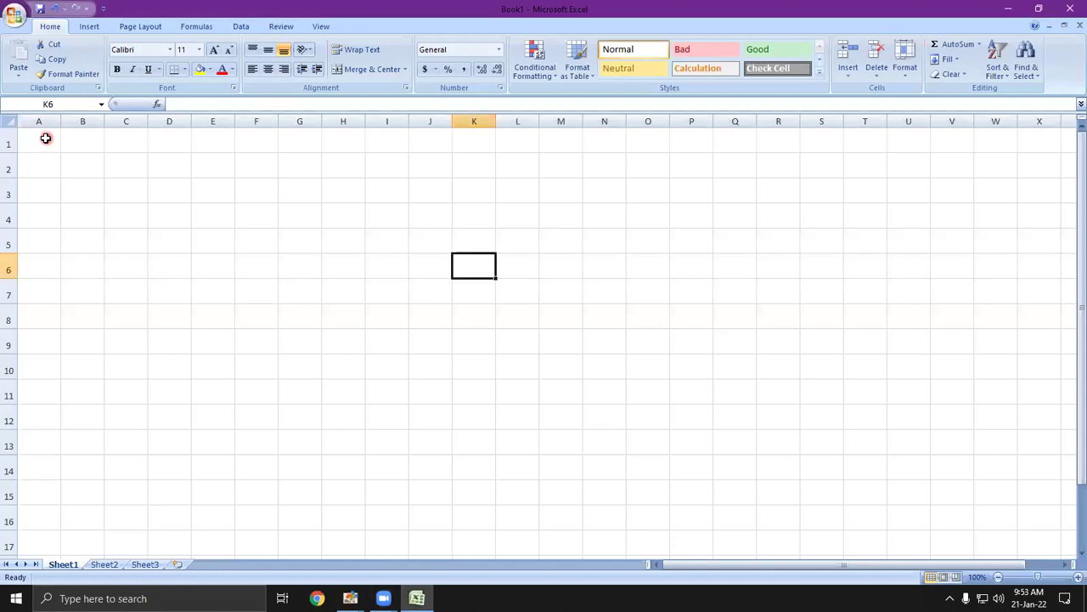
click(46, 139)
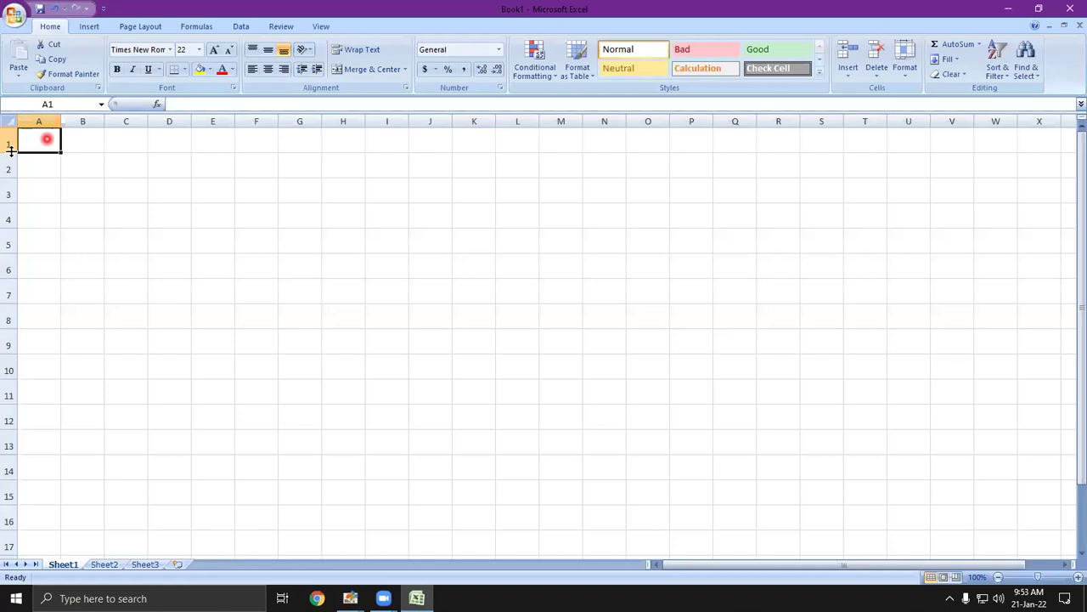
click(36, 121)
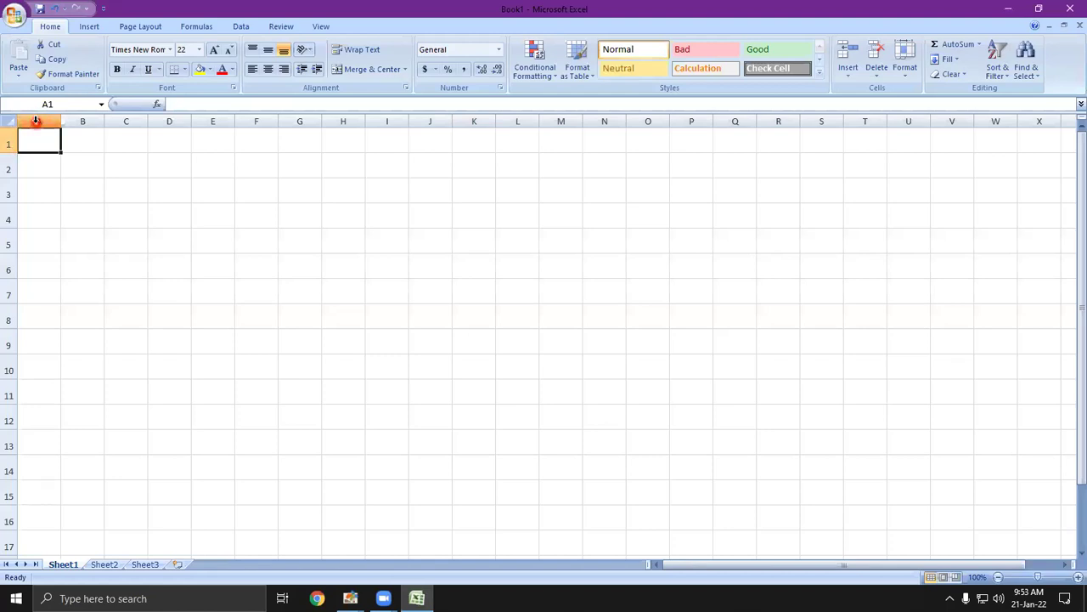
click(61, 123)
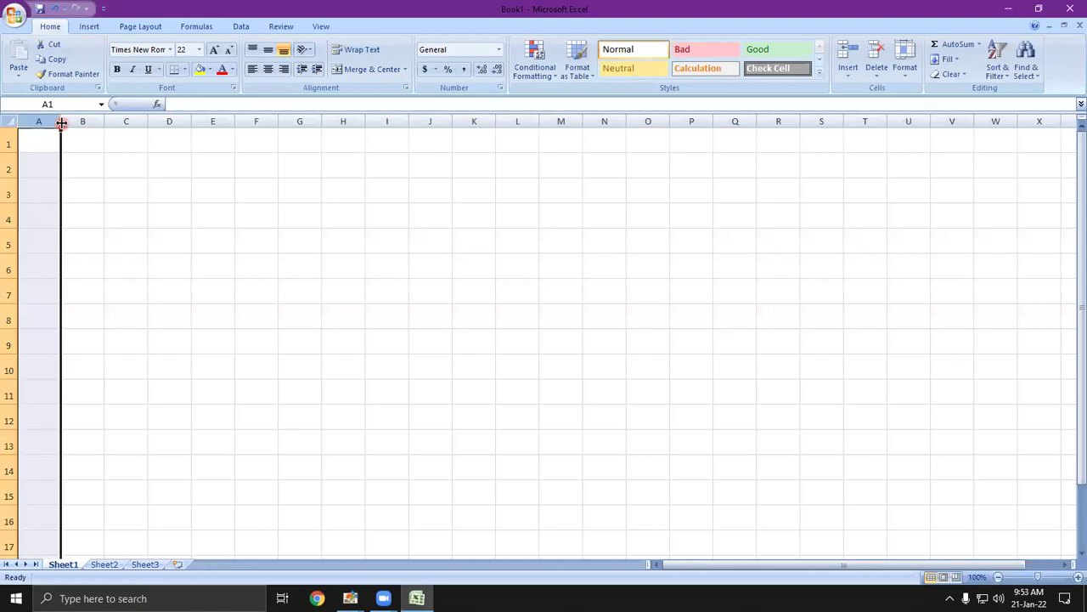
drag(61, 123, 132, 201)
click(63, 144)
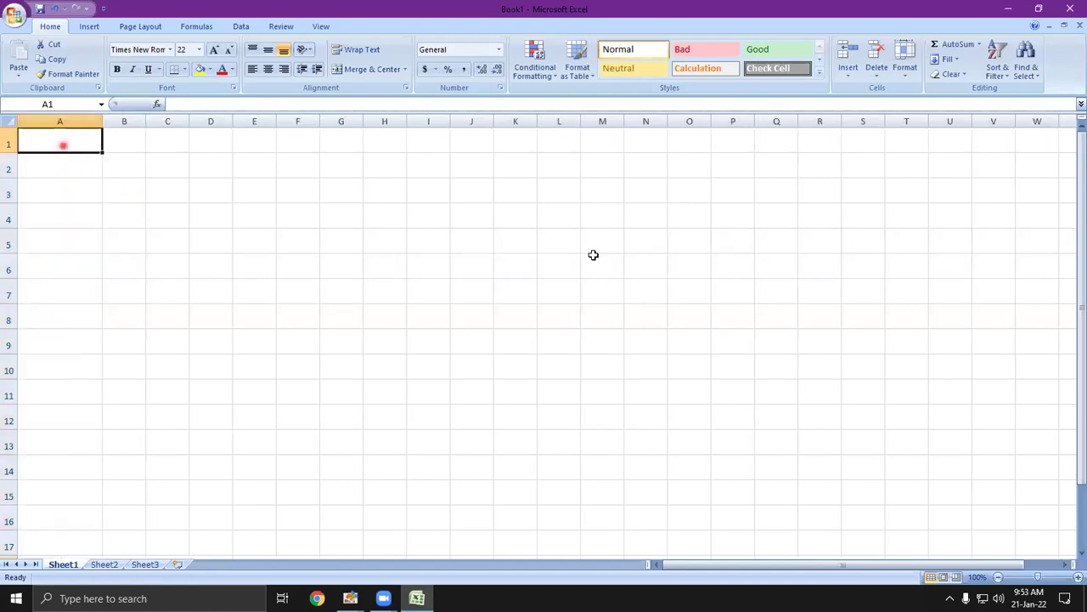
Step: Make row 3 about three times as tall and return it to the height of the other rows
click(6, 195)
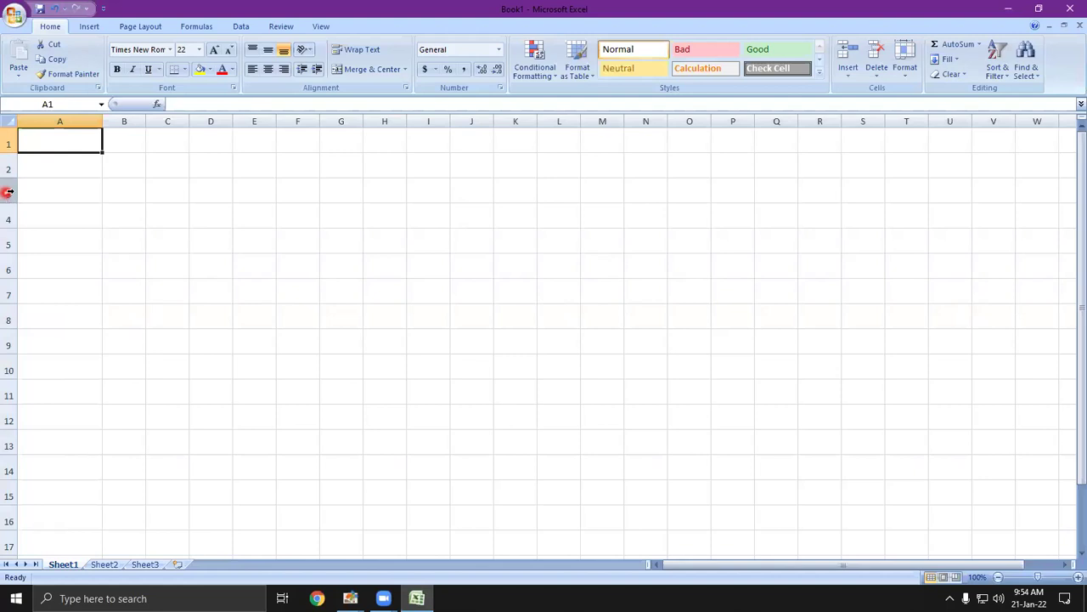
click(7, 194)
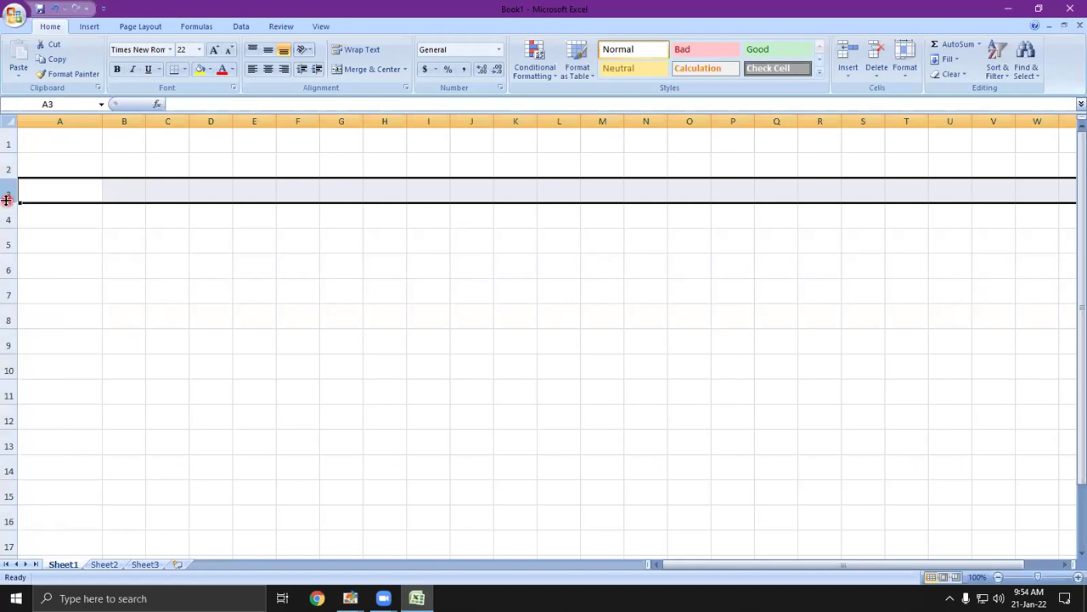
drag(7, 200, 8, 249)
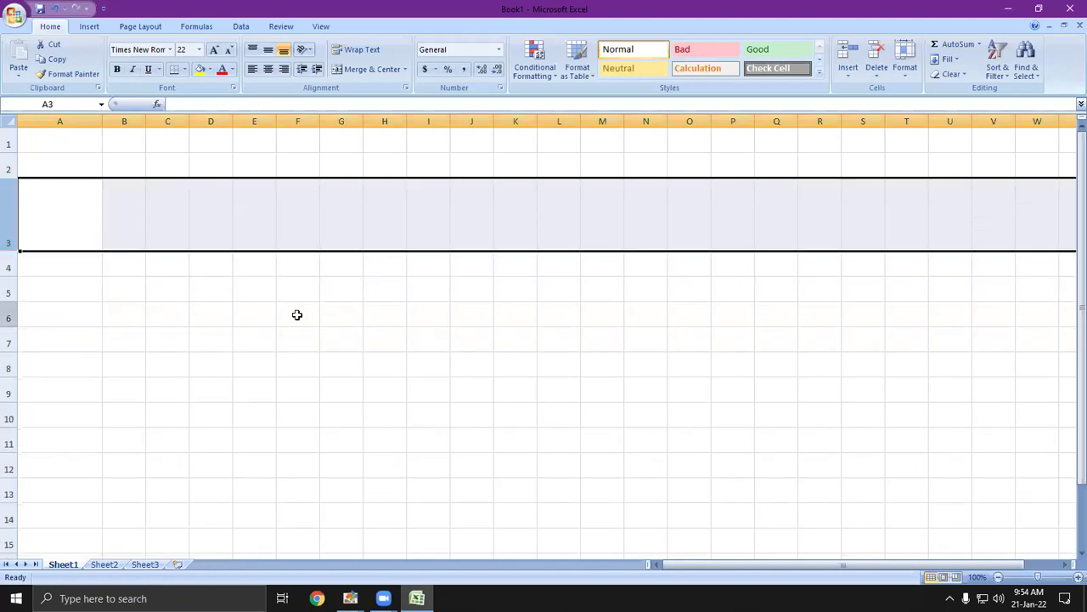
click(296, 314)
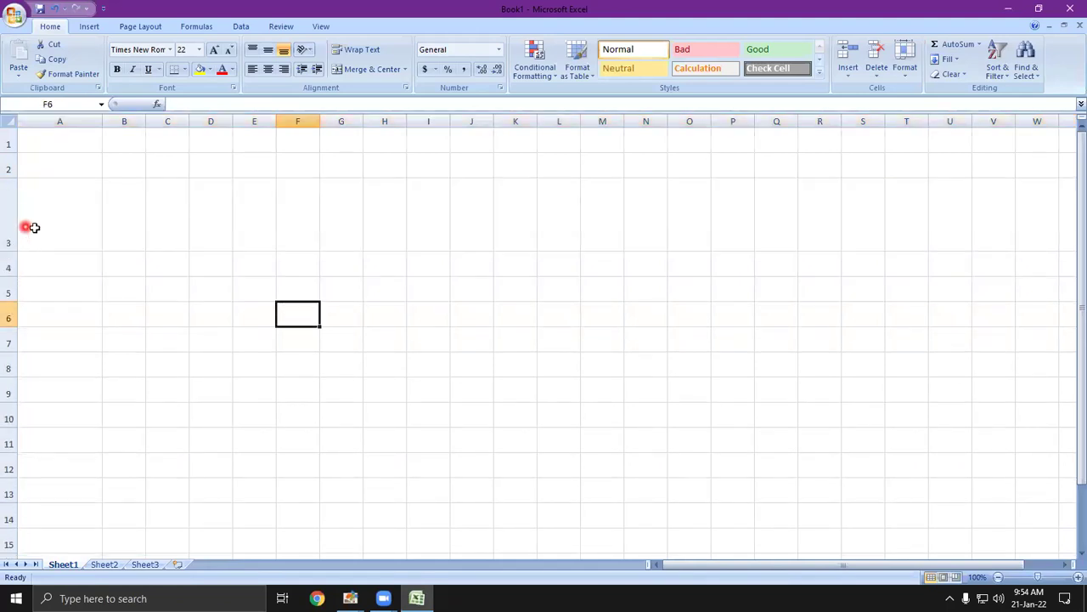
drag(9, 250, 9, 201)
click(58, 292)
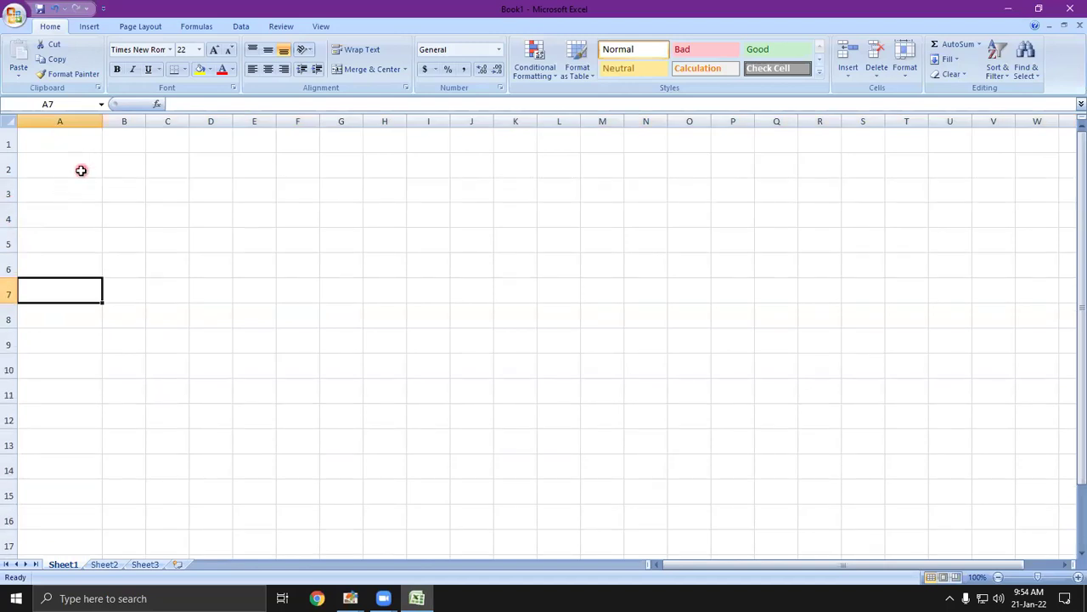
Step: Widen column E to about 17 characters, matching column A
click(254, 121)
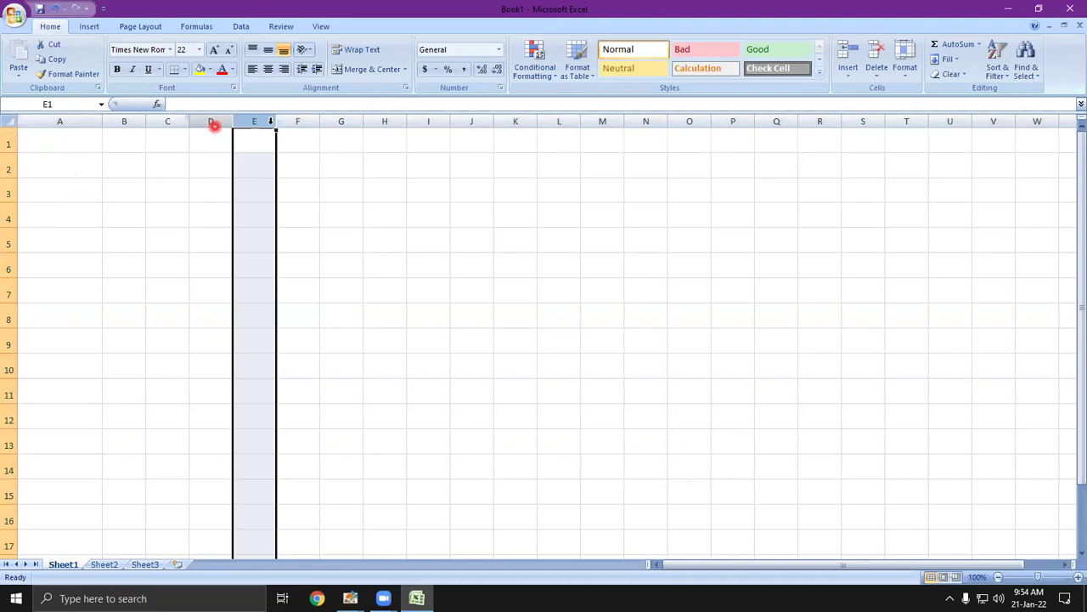
drag(277, 122, 316, 126)
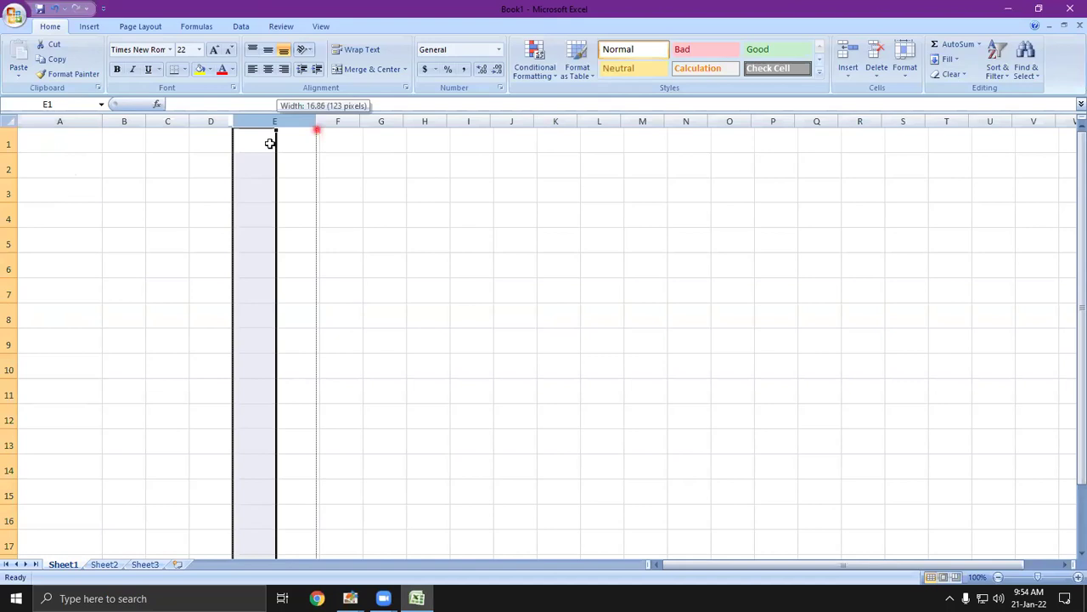
drag(316, 130, 316, 129)
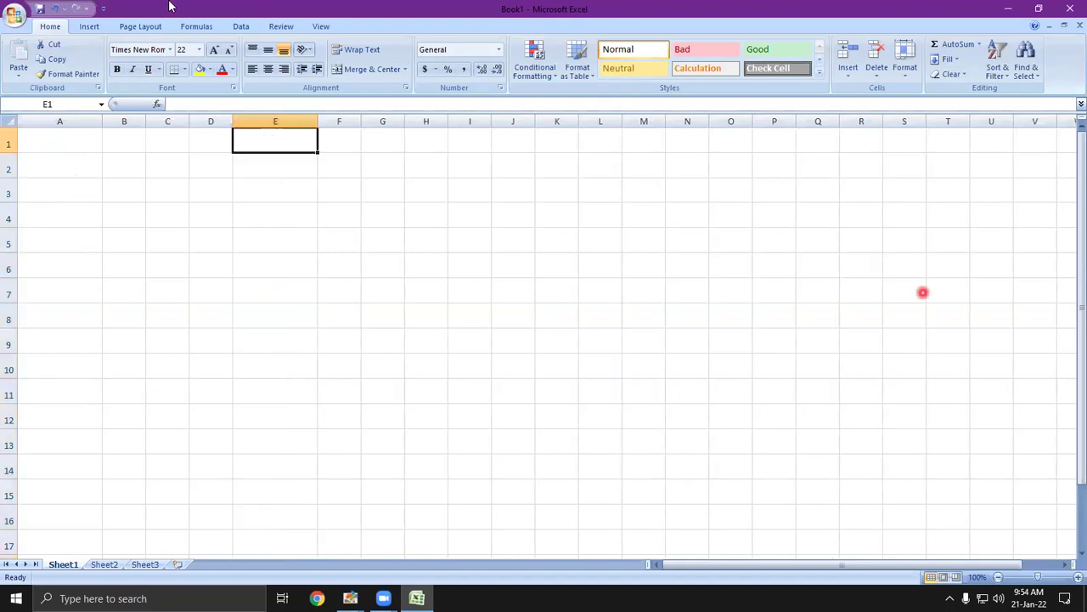
click(914, 267)
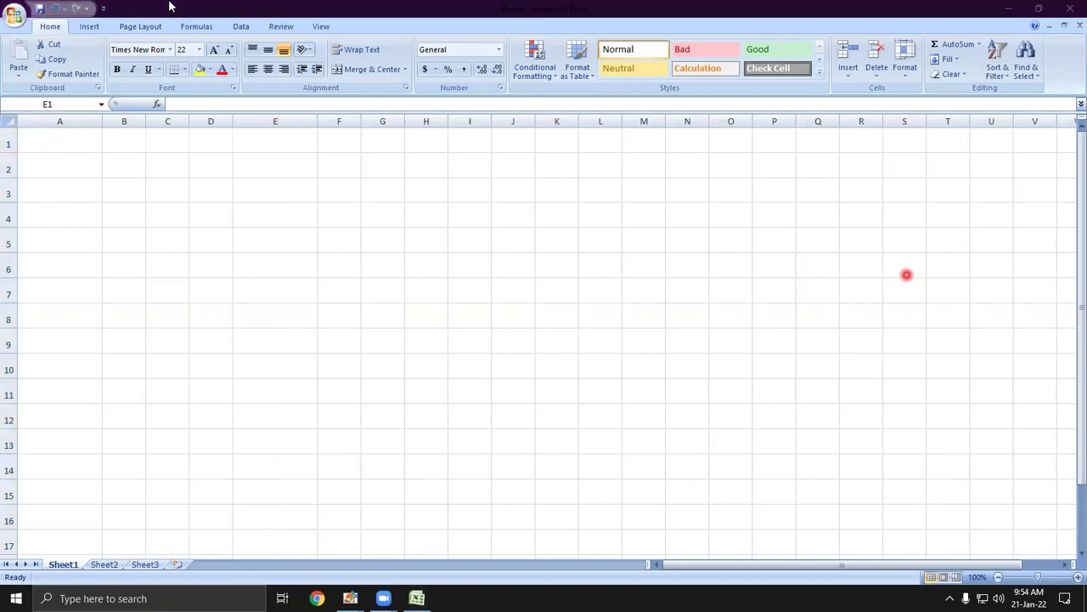
Step: Enter 1, 3 and 5 in cells A1 to A3
click(50, 144)
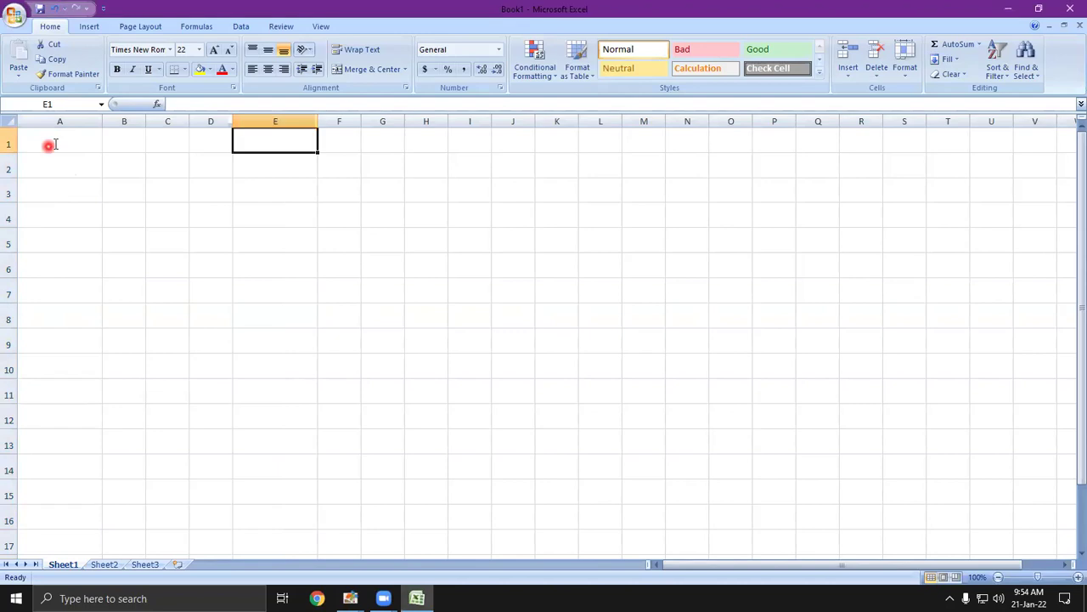
click(53, 144)
text(1)
key(Return)
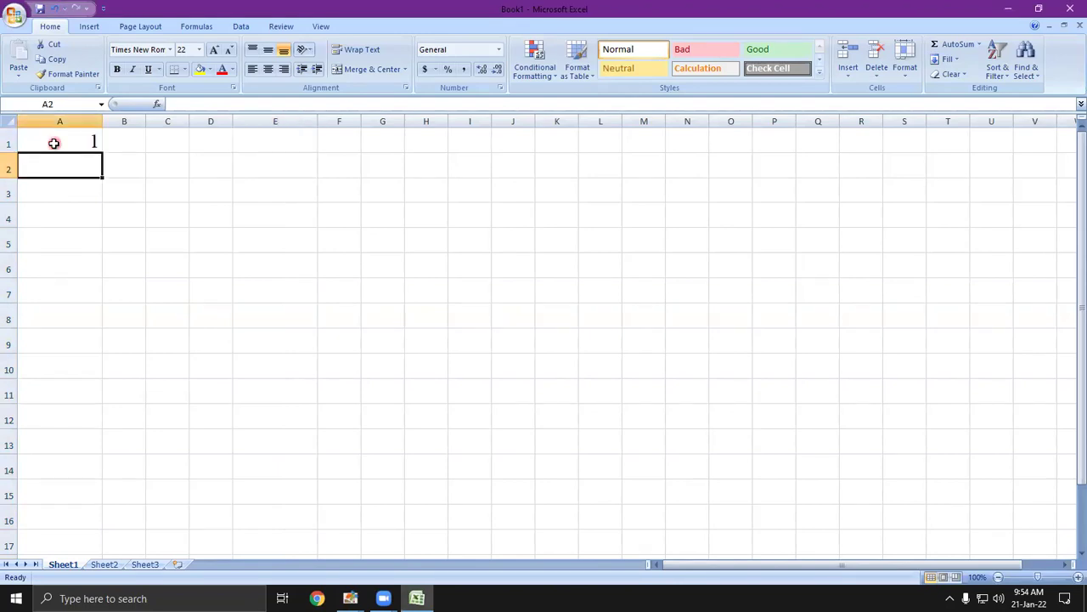
text(3)
key(Return)
text(5)
key(Return)
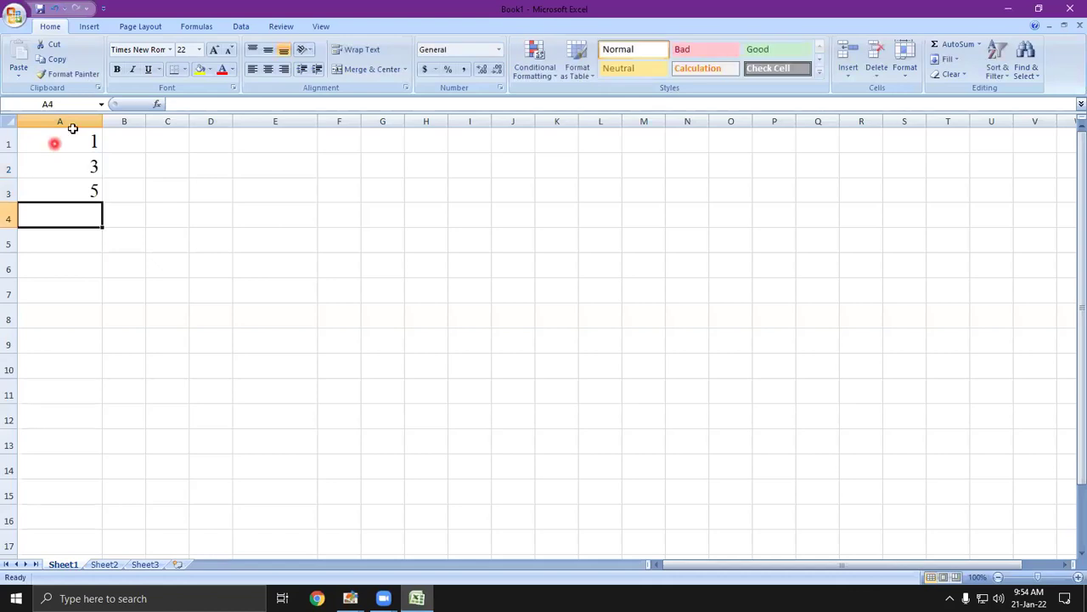
Step: Extend the odd-number series from A1:A3 down to cell A16 with AutoFill
drag(75, 143, 78, 187)
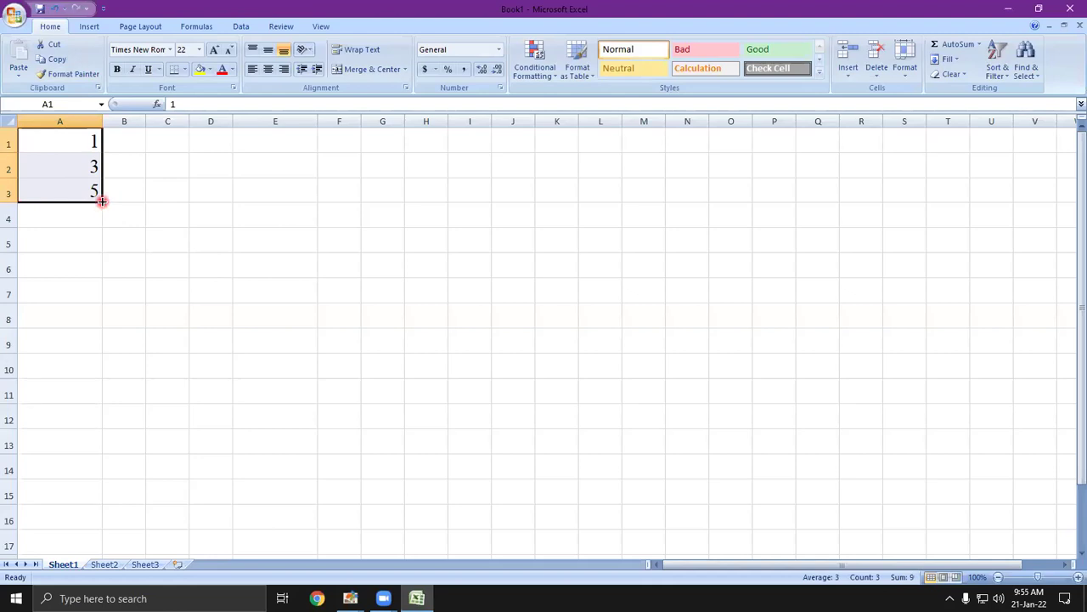
drag(102, 202, 111, 535)
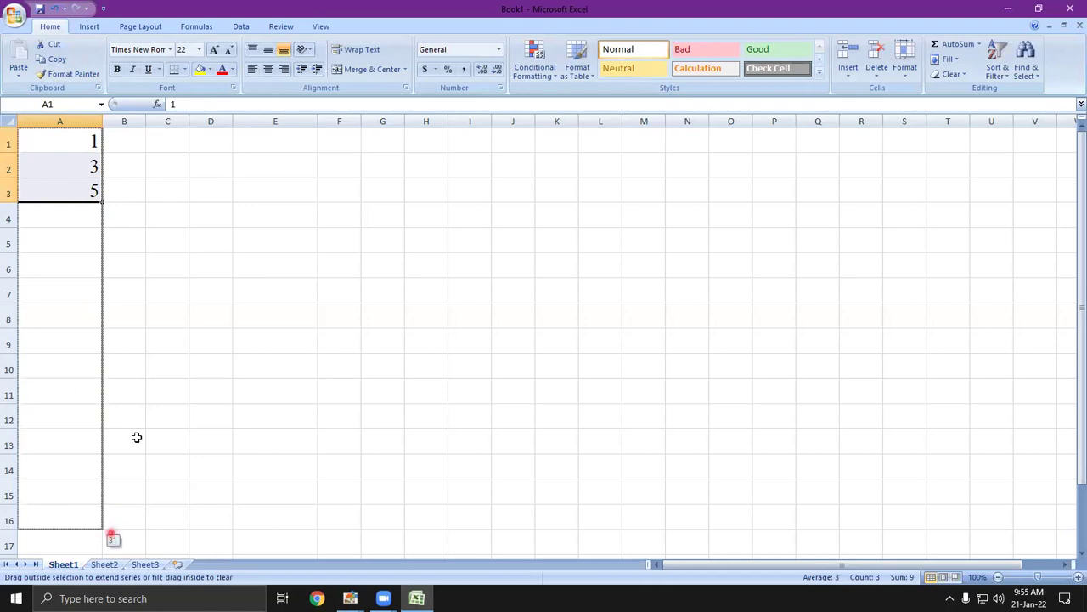
click(311, 358)
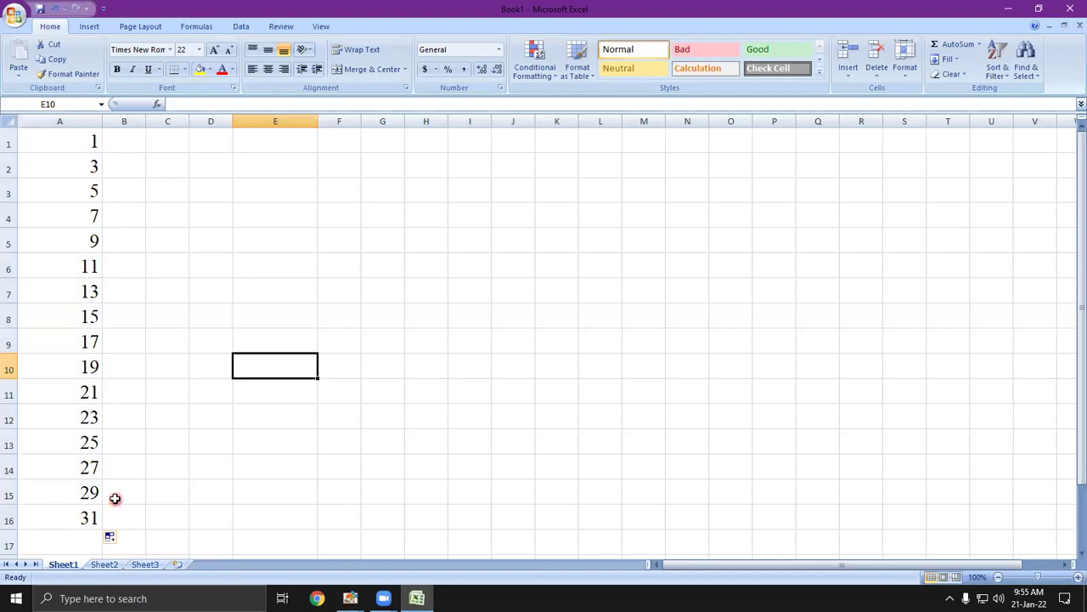
Step: Enter 2 and 4 in cells B1 and B2 and extend the even-number series down to B10
click(132, 134)
text(2)
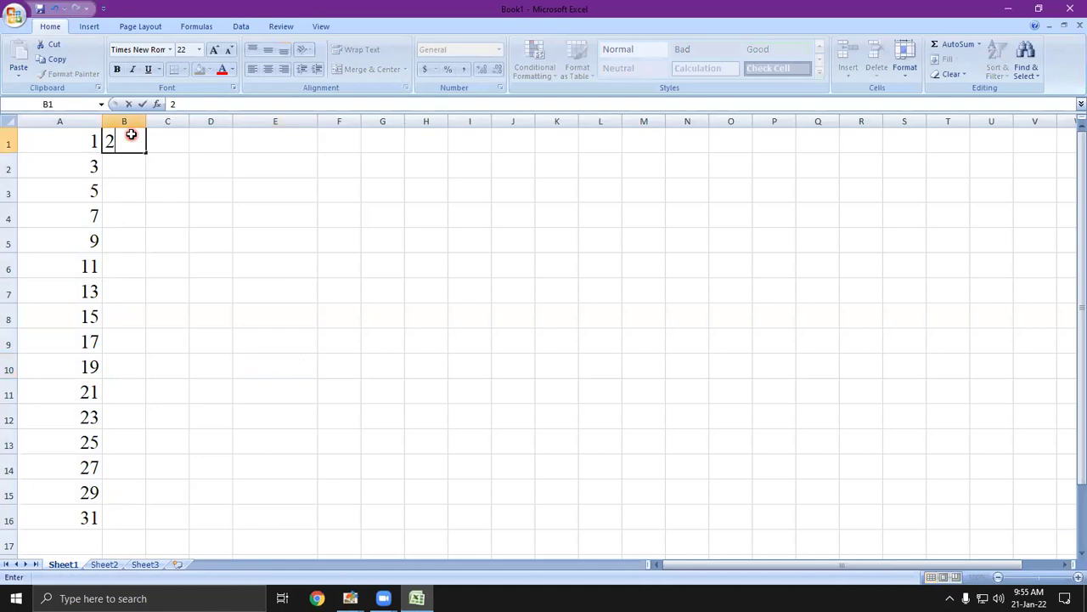
key(Return)
text(4)
key(Return)
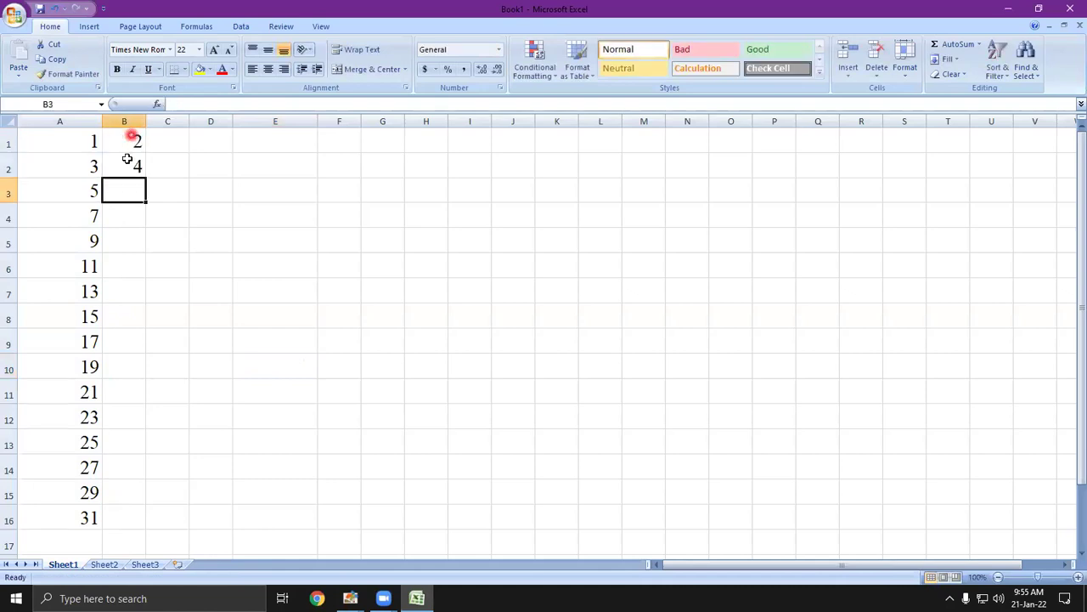
drag(131, 135, 149, 371)
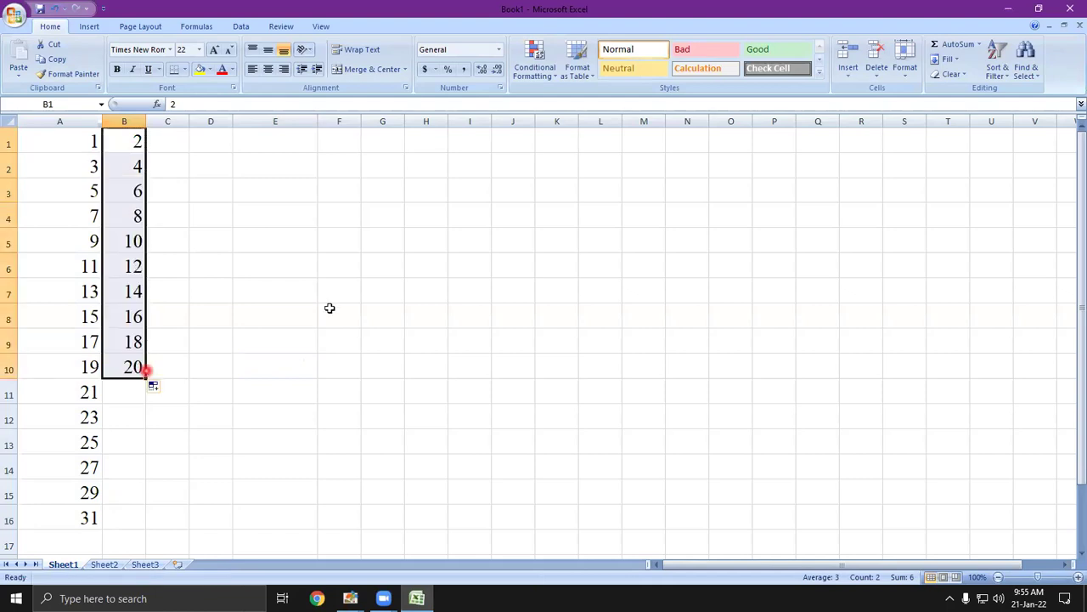
Step: Enter 19 and 38 in cells D1 and D2 and extend the multiples of 19 down to D10
click(214, 143)
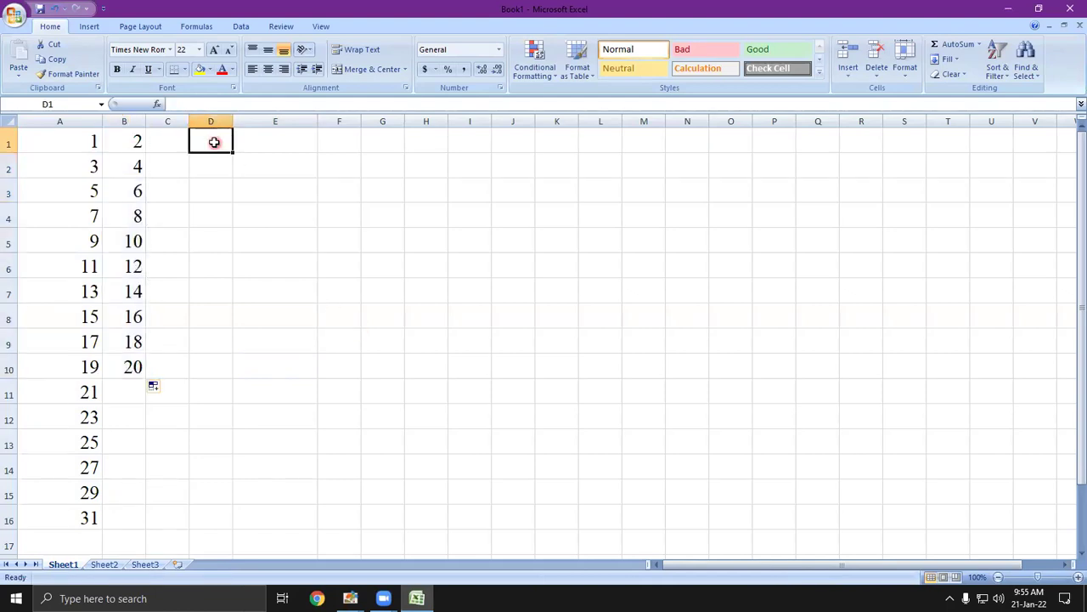
click(215, 142)
text(19)
key(Return)
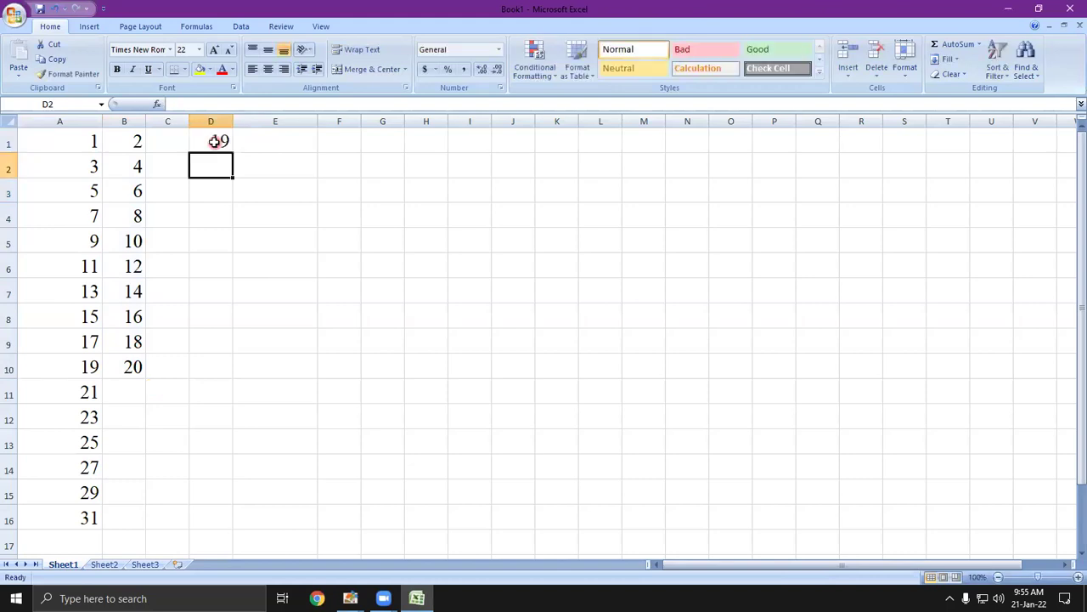
text(38)
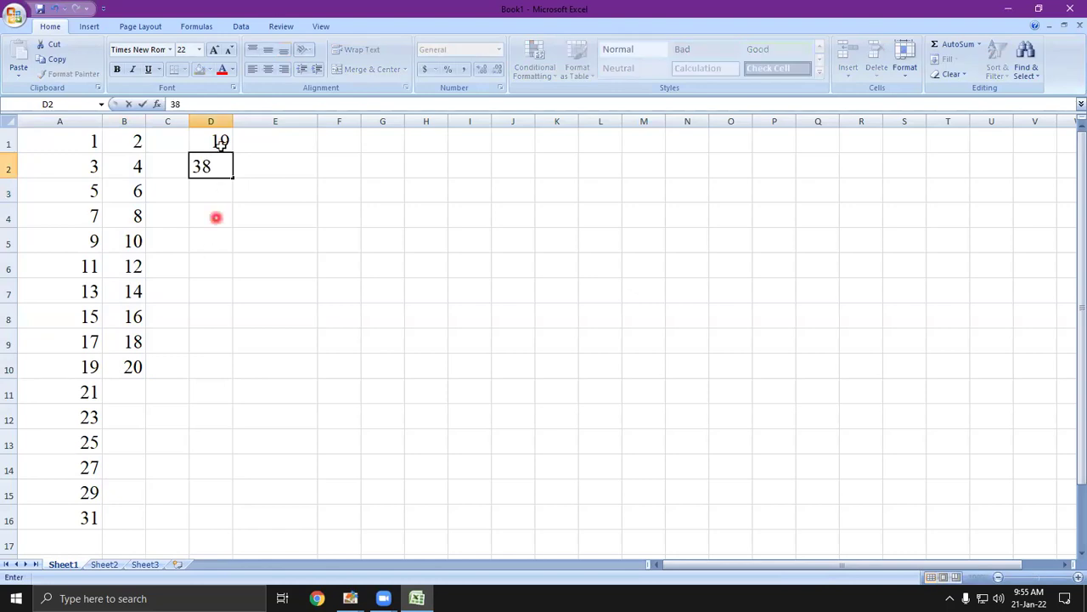
key(Return)
drag(221, 143, 238, 371)
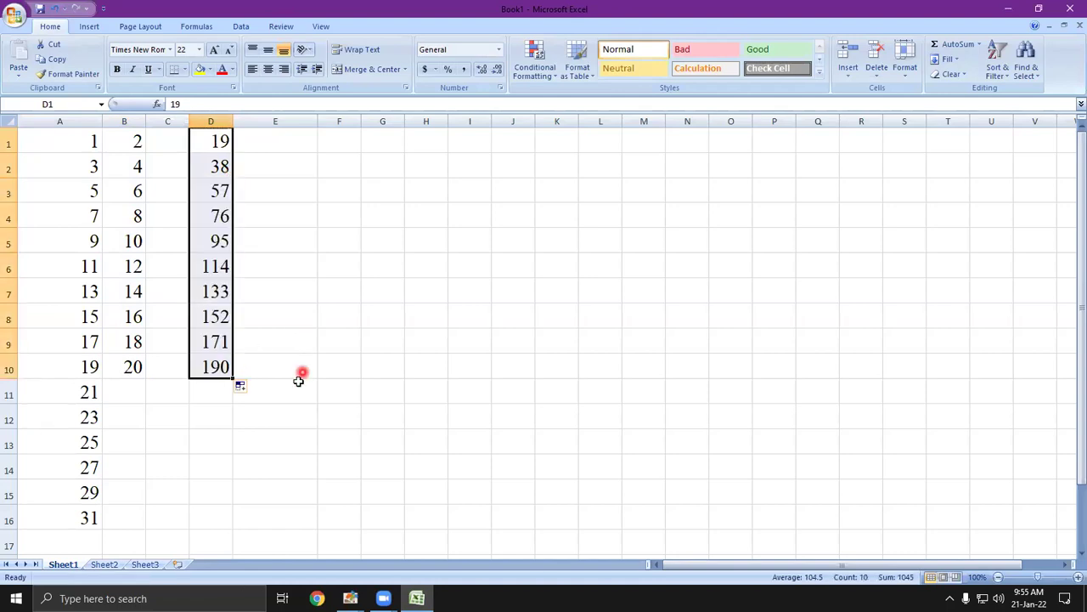
click(301, 372)
click(1016, 216)
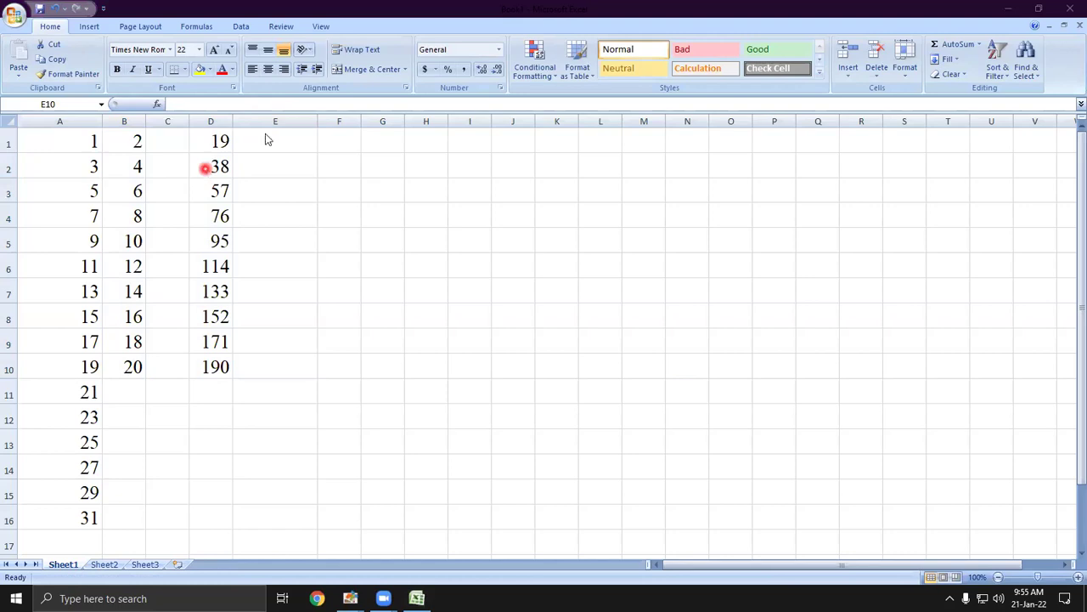
click(166, 146)
text(31)
key(Return)
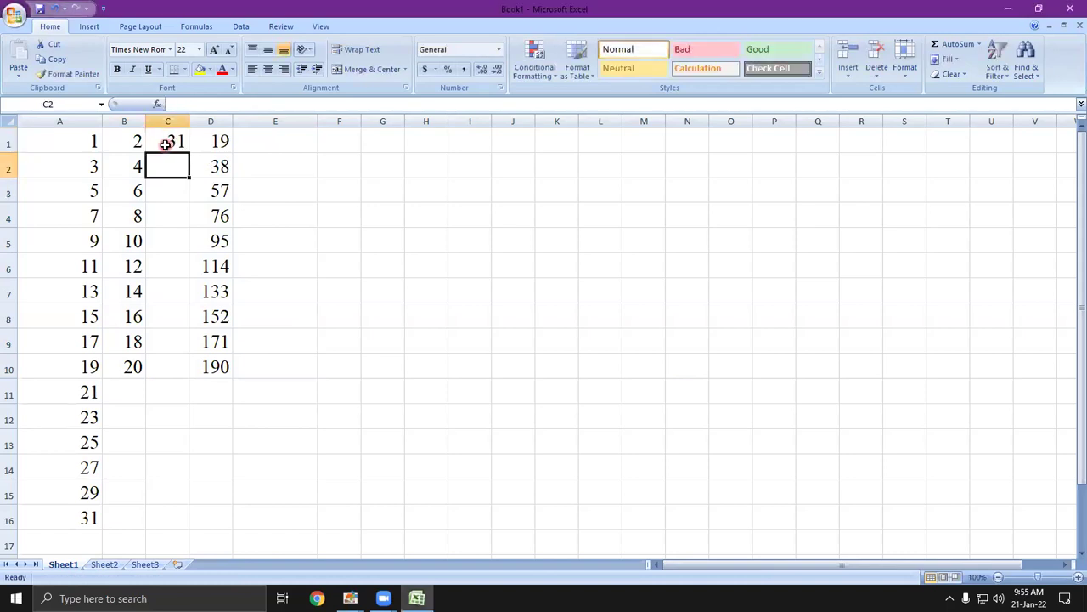
Step: Set cell C1 to 3 and enter 6 in cell C2
click(170, 144)
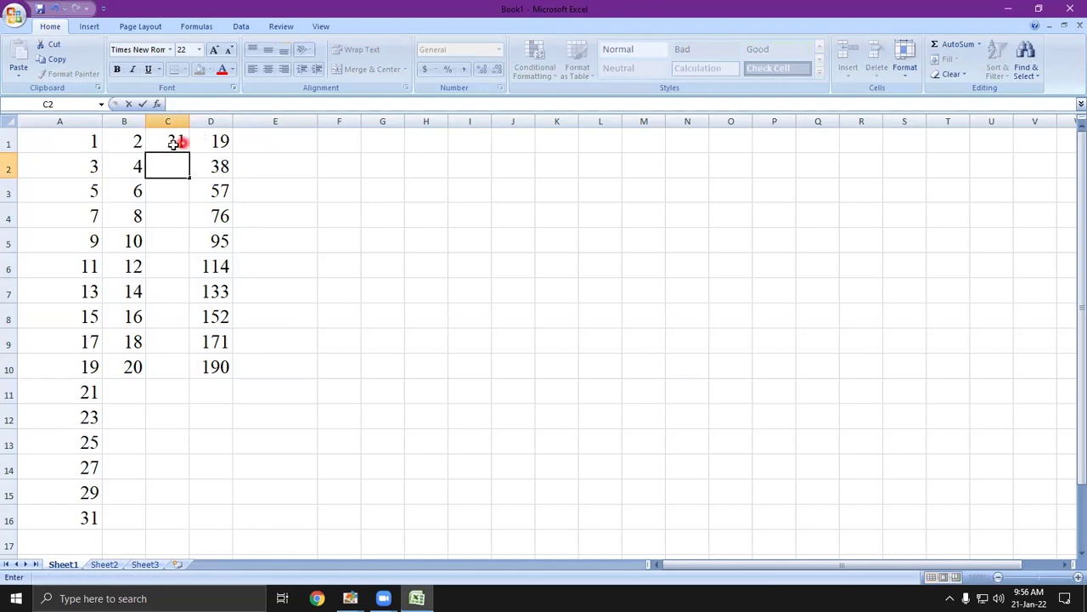
key(BackSpace)
text(3)
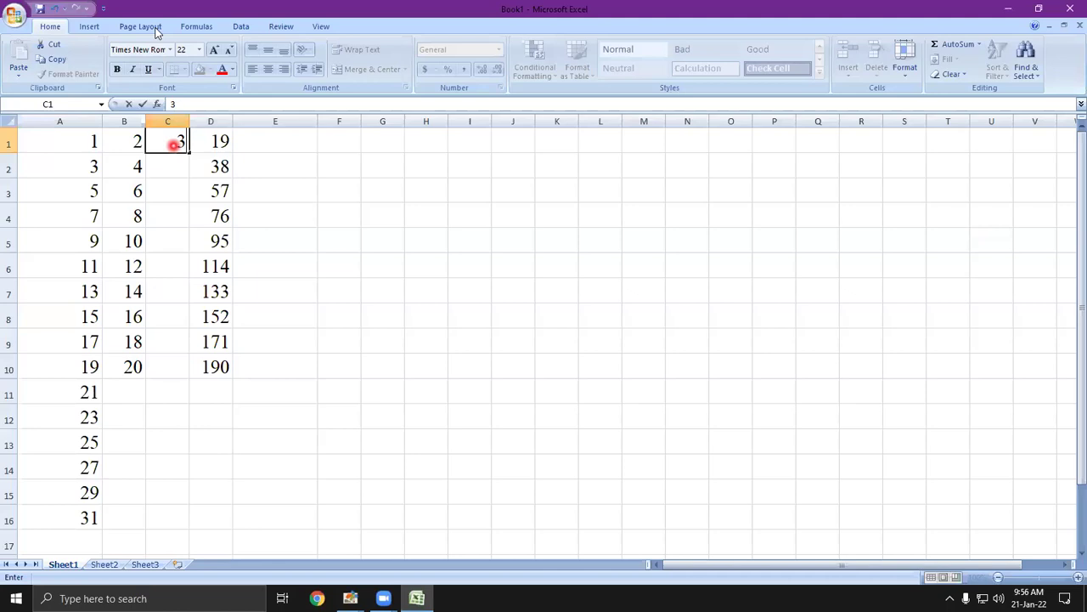
key(Return)
text(6)
key(Return)
click(179, 167)
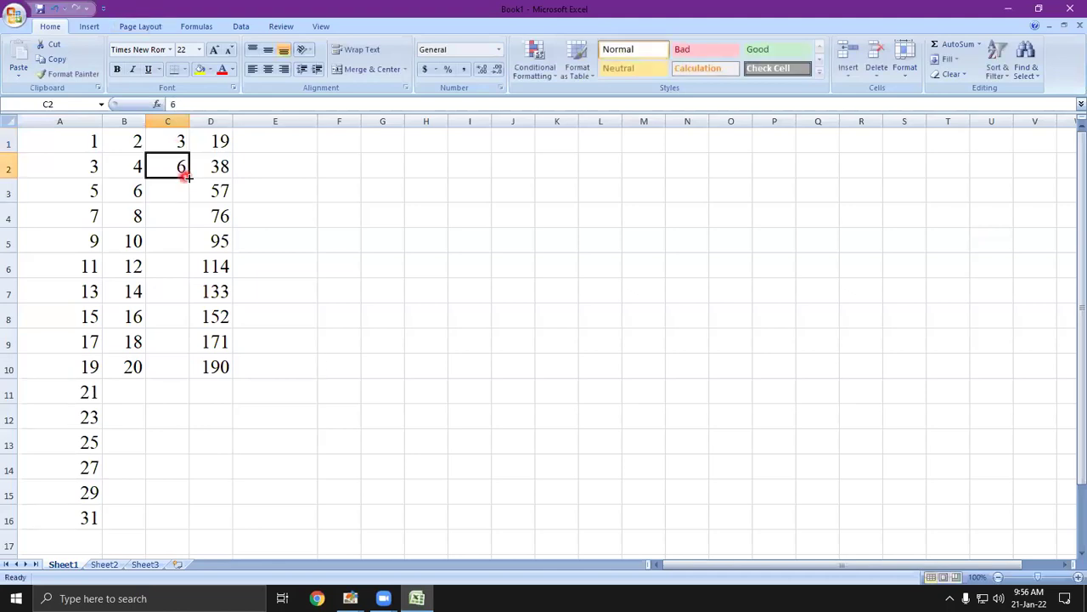
Step: Try to fill column C down to C10 starting from cell C2 alone
drag(184, 174, 183, 367)
click(184, 192)
click(182, 166)
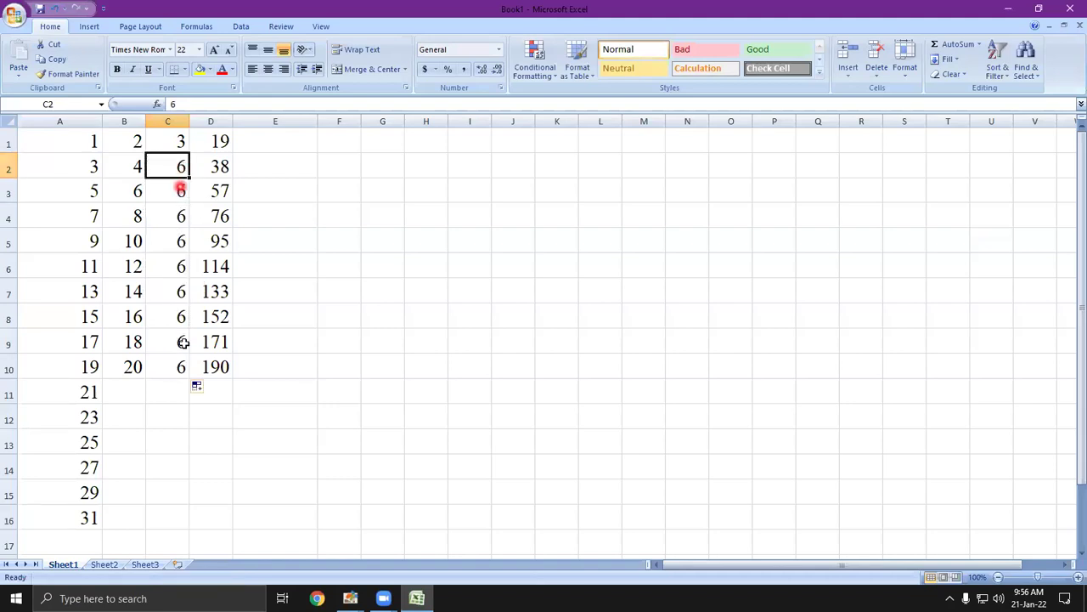
Step: Clear the copied values from cells C3 to C10
drag(180, 188, 184, 365)
click(285, 231)
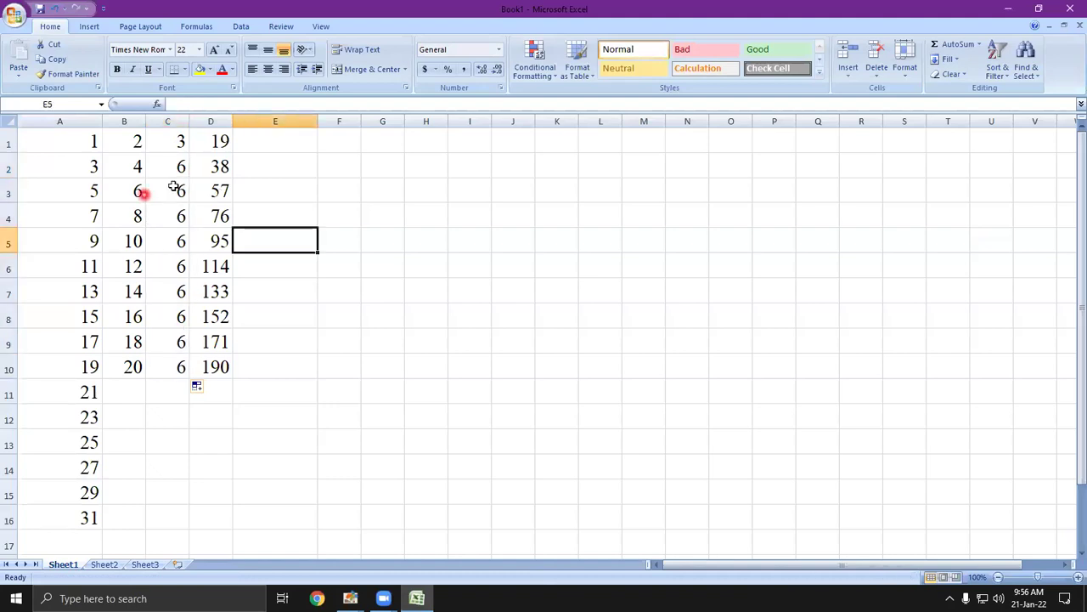
drag(173, 187, 181, 368)
key(Delete)
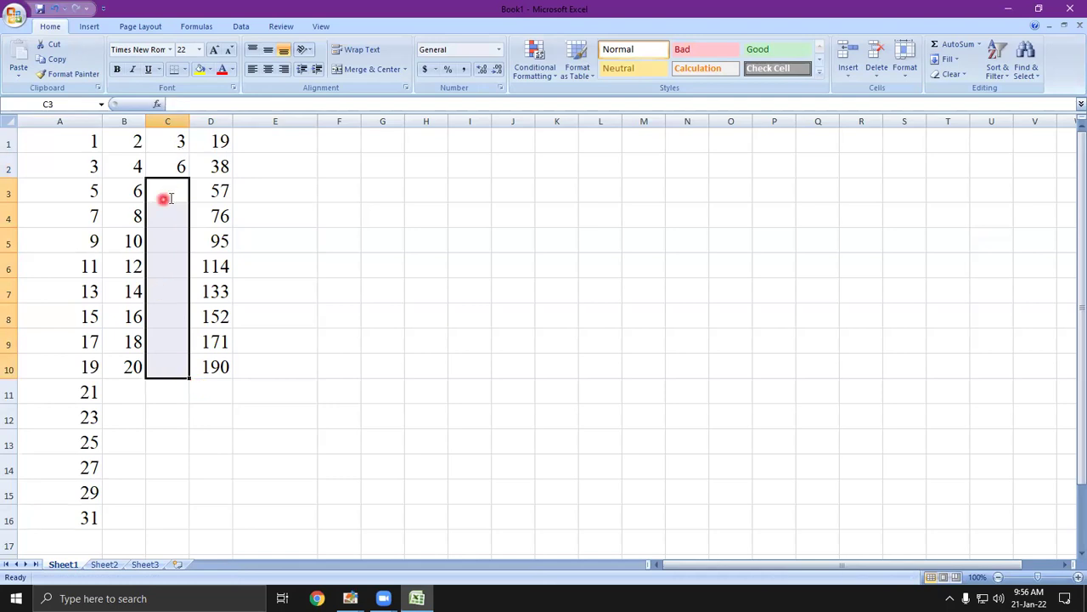
Step: Enter 9 in cell C3 and extend the multiples of 3 from C1:C3 down to C10
text(9)
key(Down)
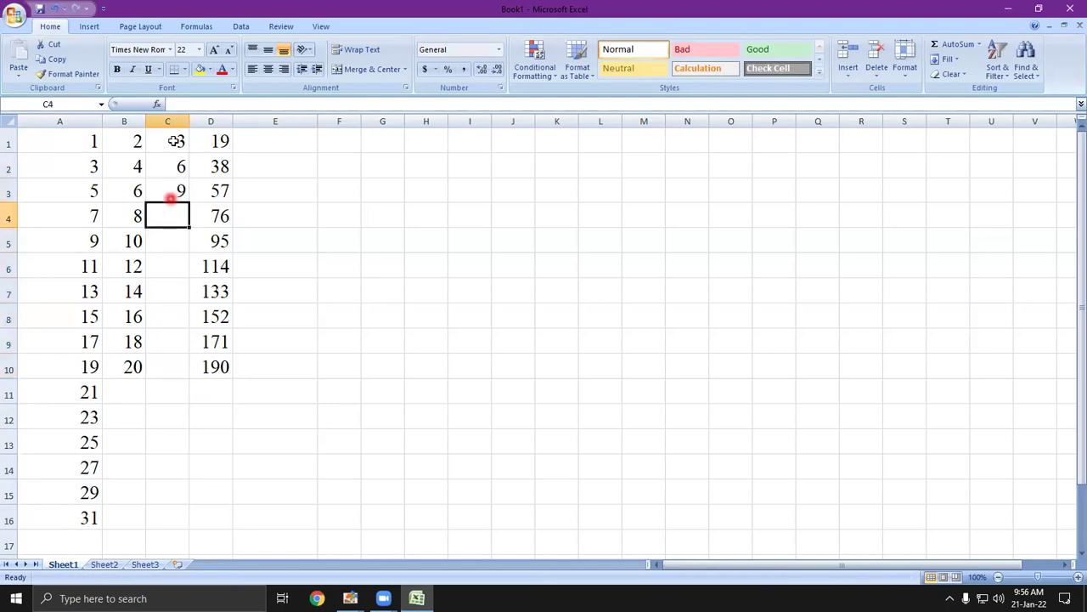
drag(172, 151, 188, 372)
click(309, 310)
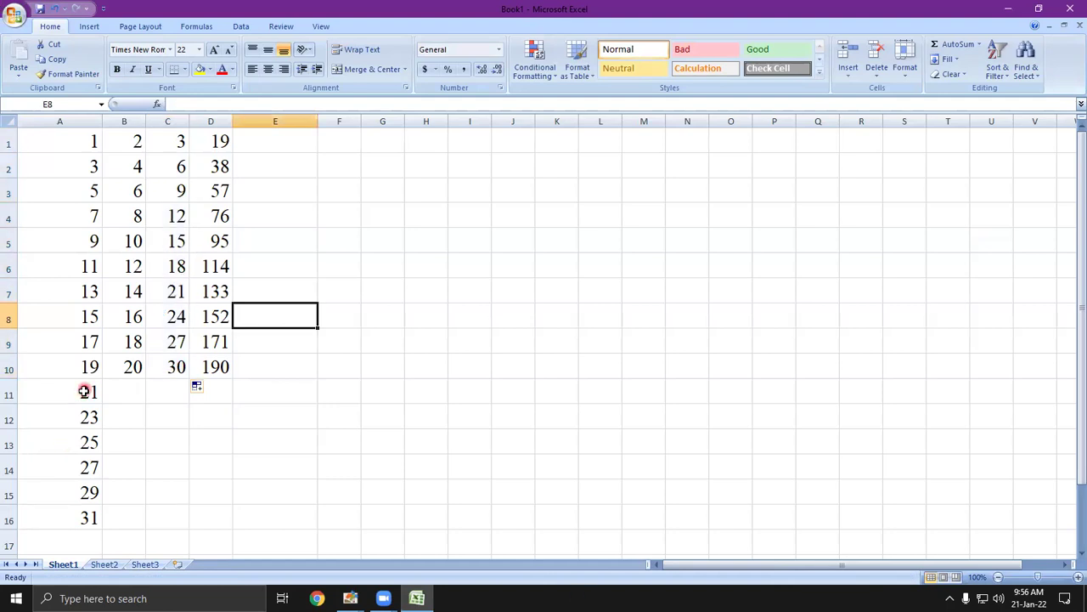
Step: Clear the contents of cells A11 to A16 so the odd-number series ends at row 10
drag(85, 391, 85, 518)
right_click(68, 446)
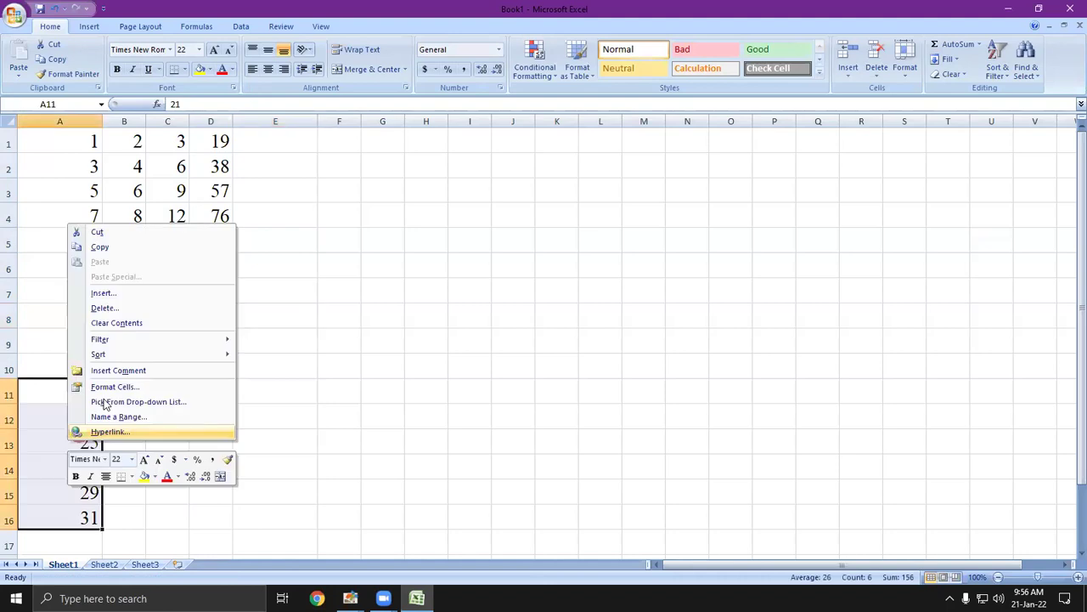
click(123, 324)
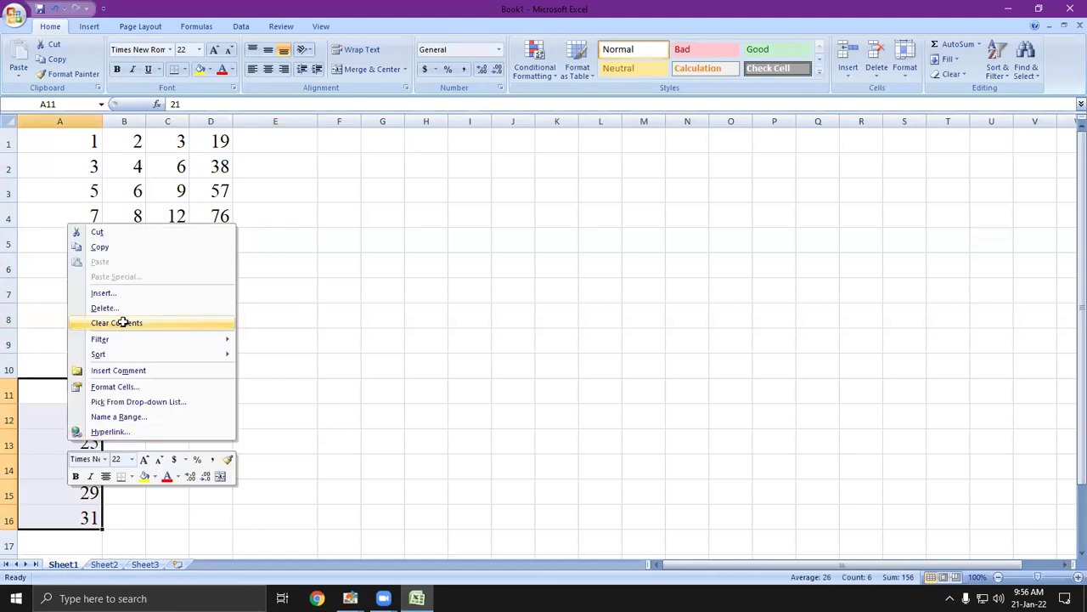
click(339, 441)
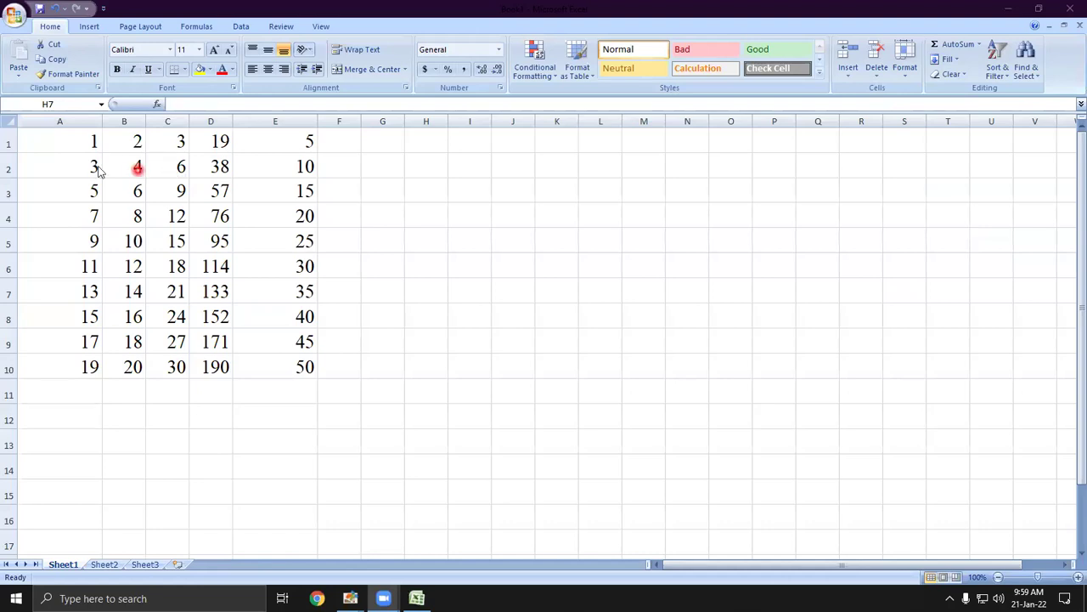
Step: Add the first three values of row 2 in cell F2 with the formula =A2 + B2+ C2
click(333, 168)
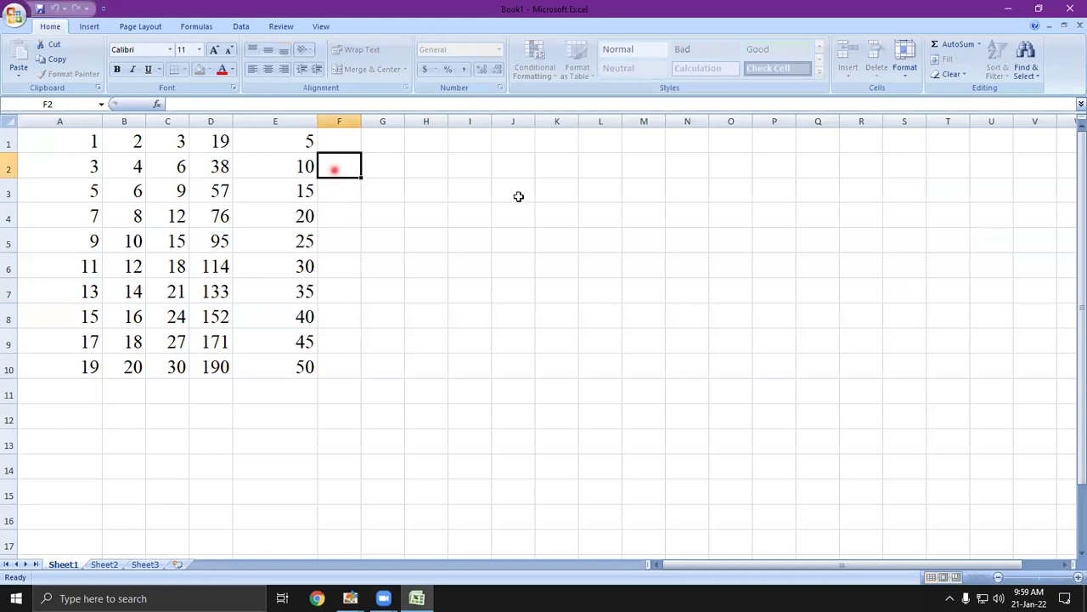
click(368, 146)
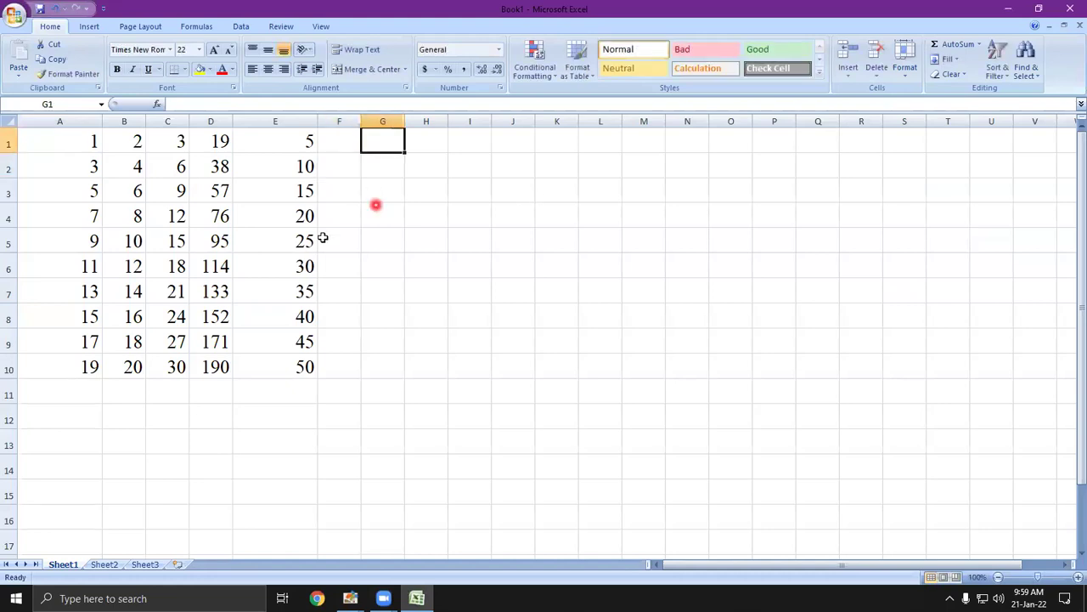
double_click(335, 171)
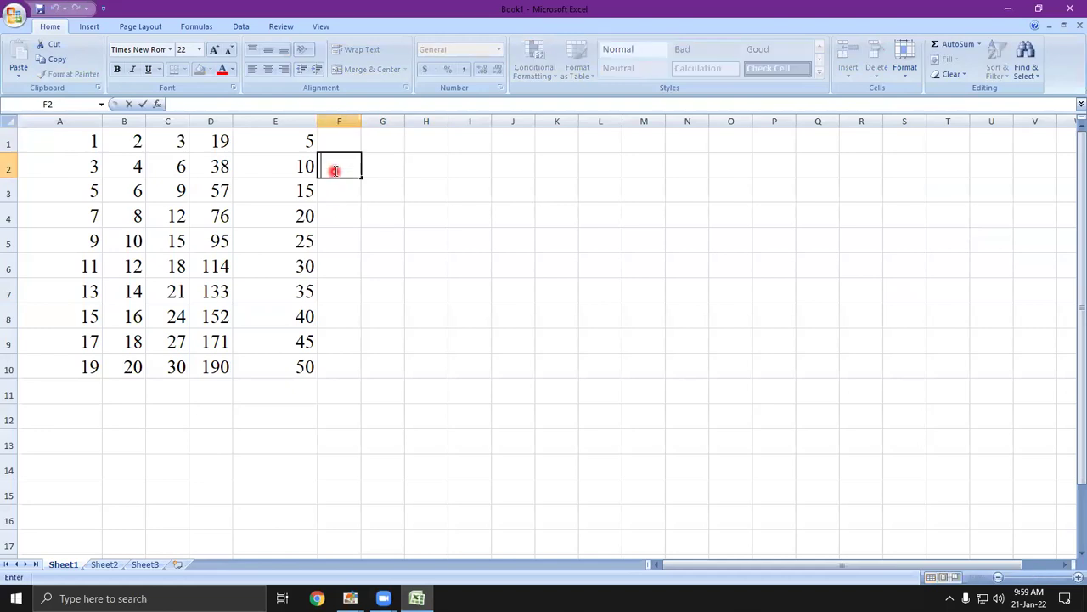
text(=)
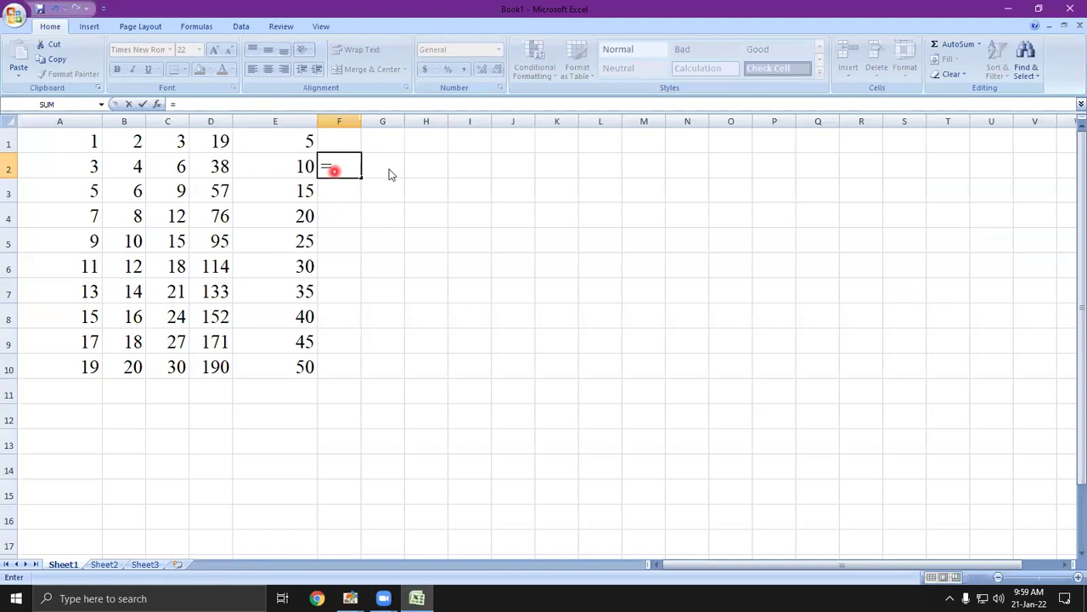
click(338, 166)
click(332, 167)
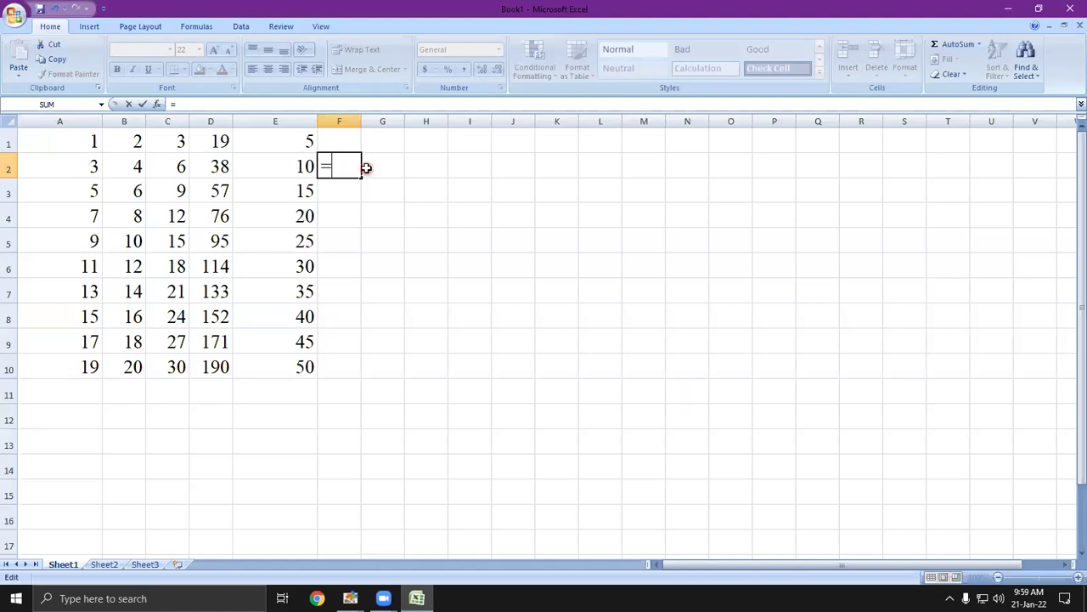
text(A2)
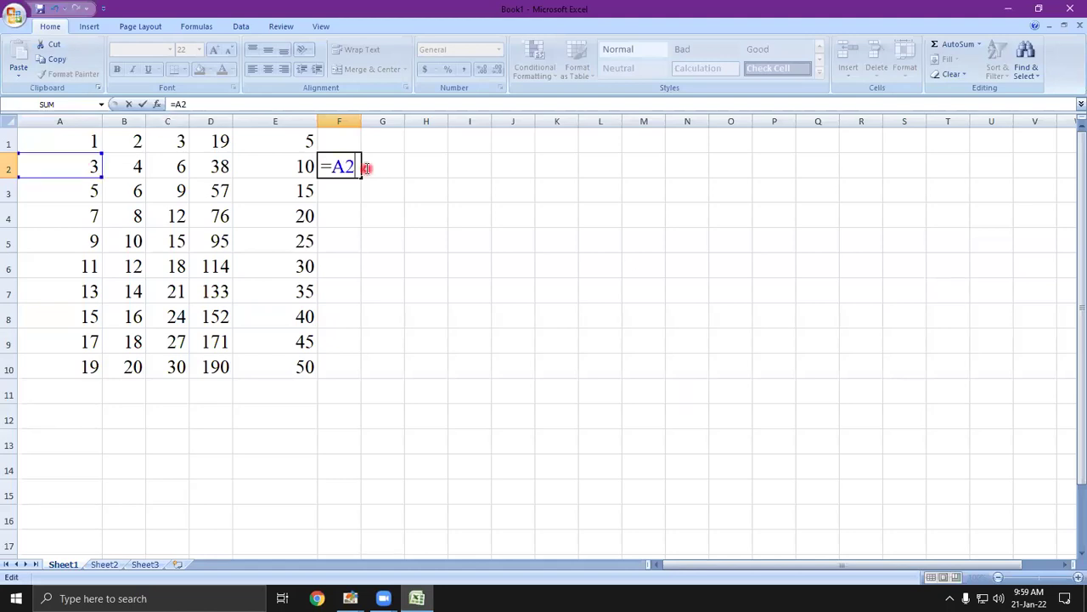
text( + B)
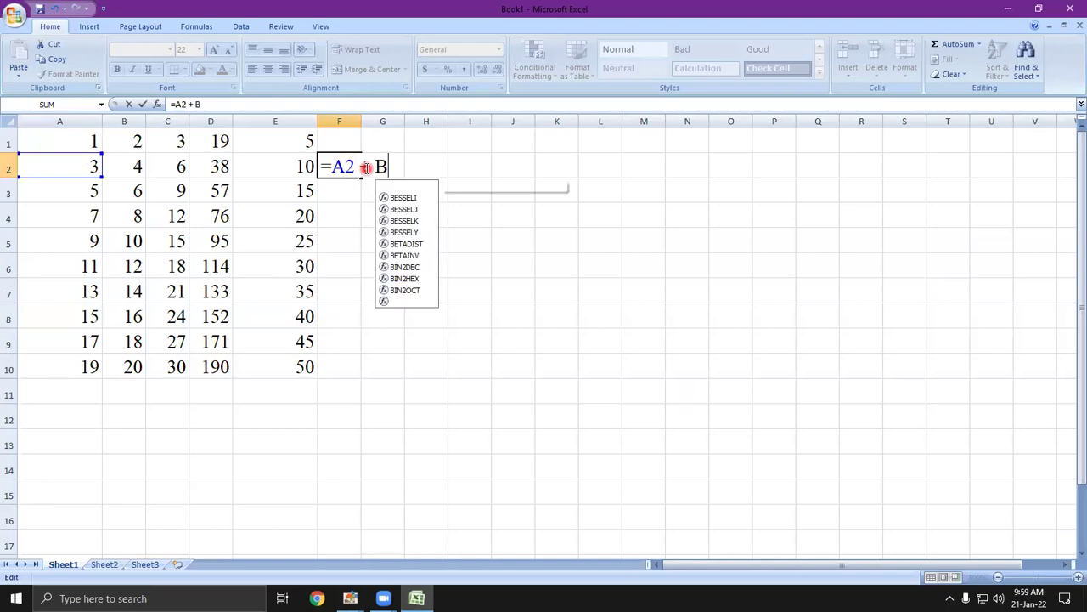
text(2+ C)
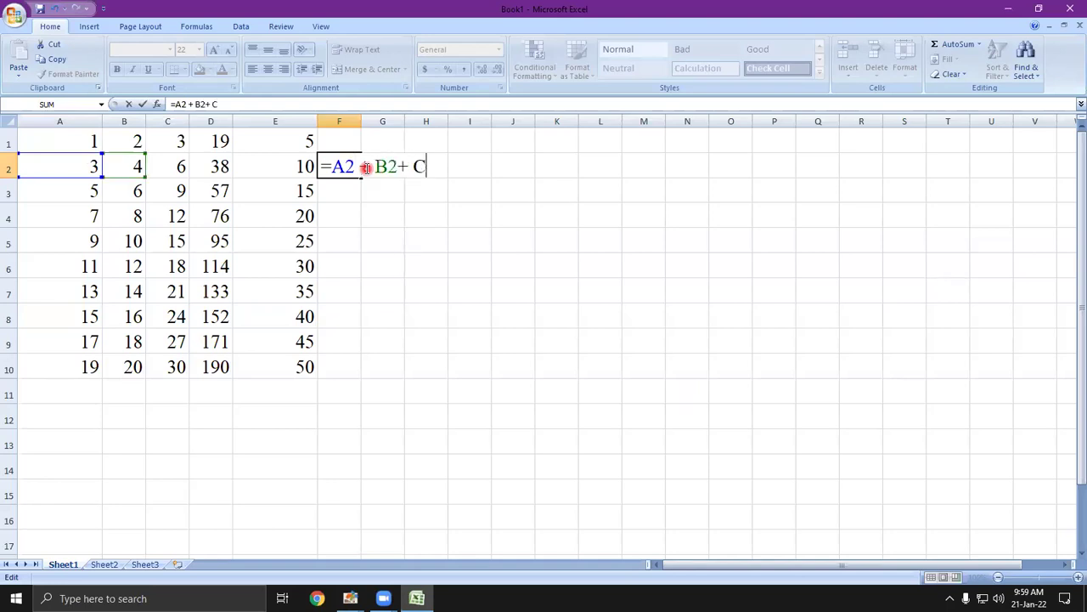
text(2)
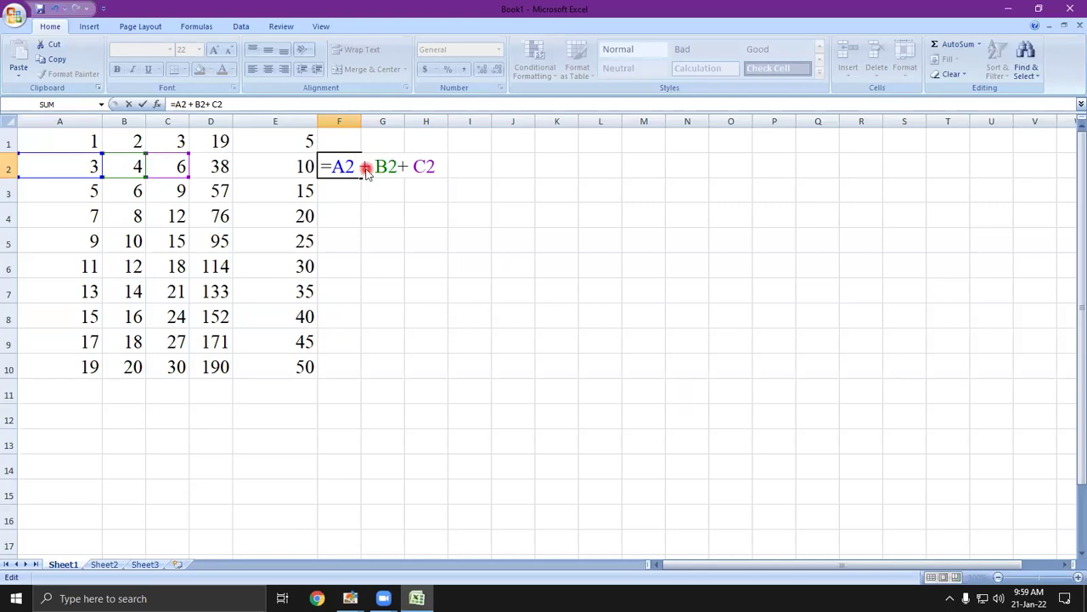
key(Return)
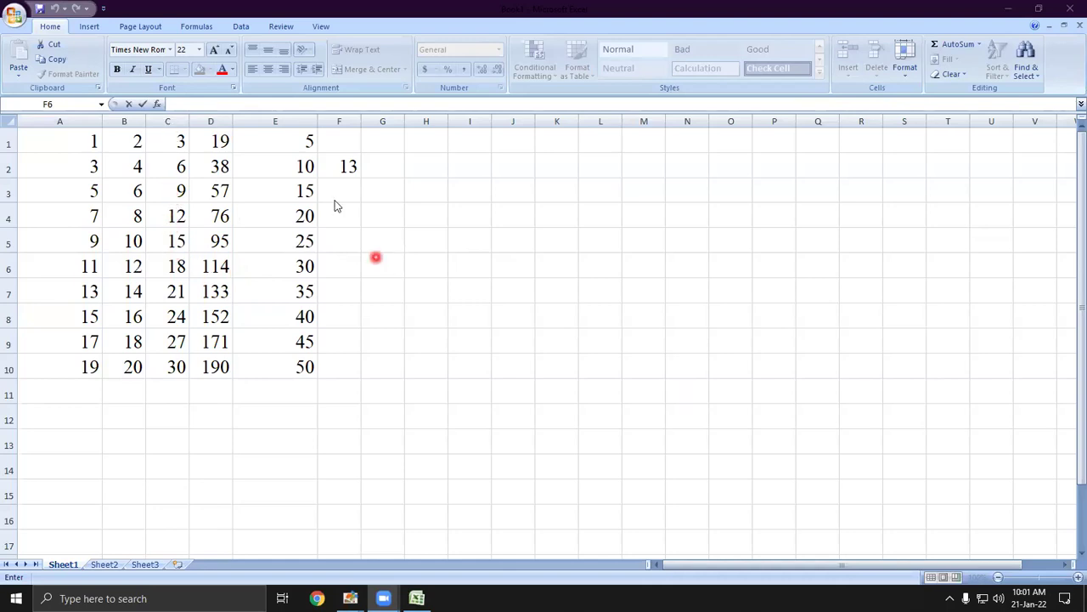
key(Escape)
Step: Enter the formula =D6+C6 in cell I11
click(461, 391)
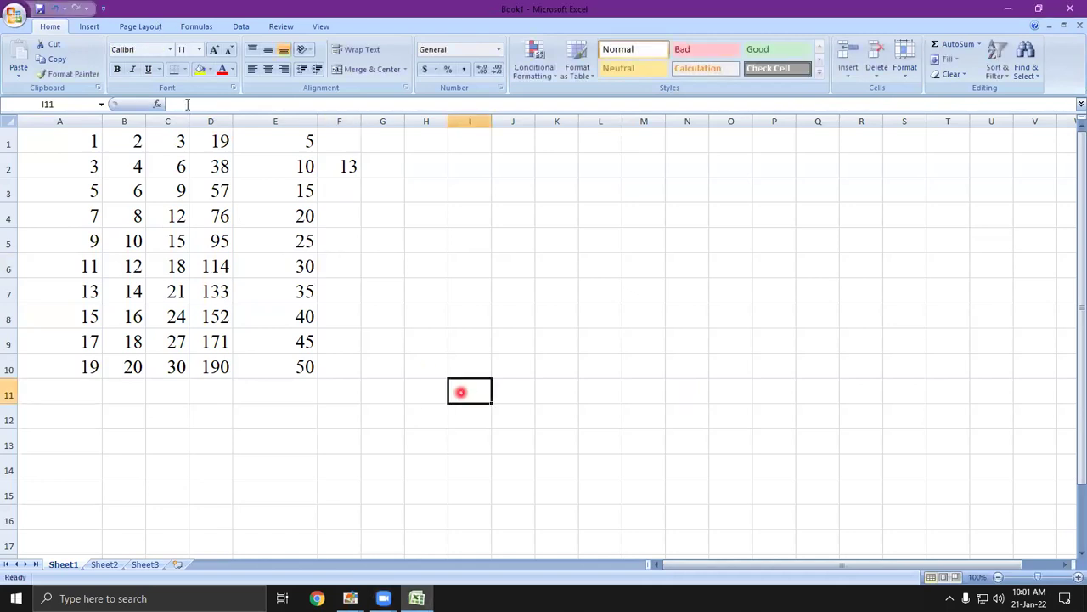
click(187, 104)
text(=)
click(199, 104)
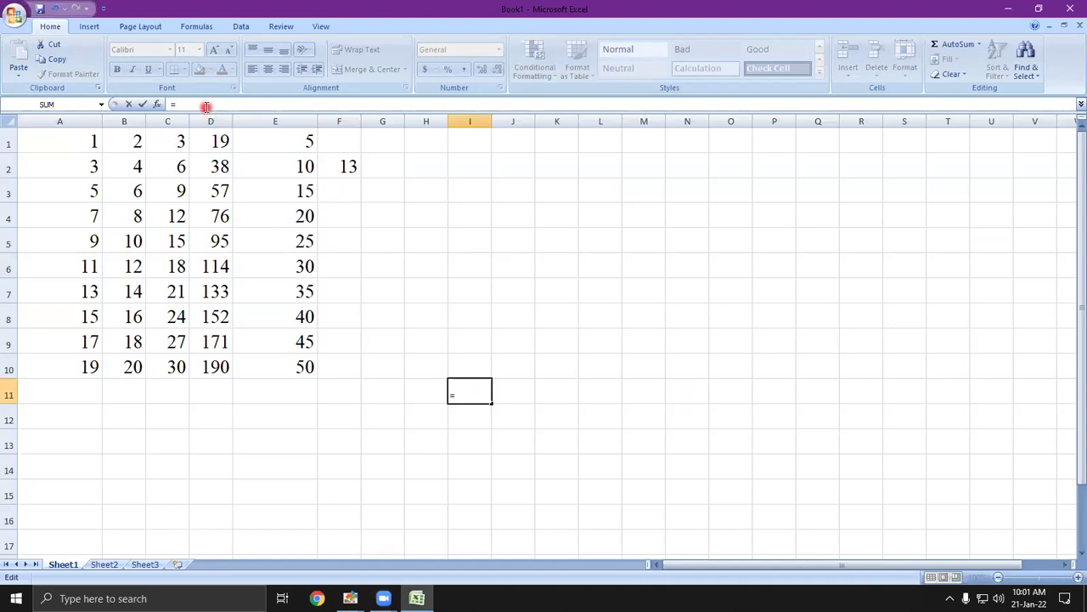
text(D6+C6)
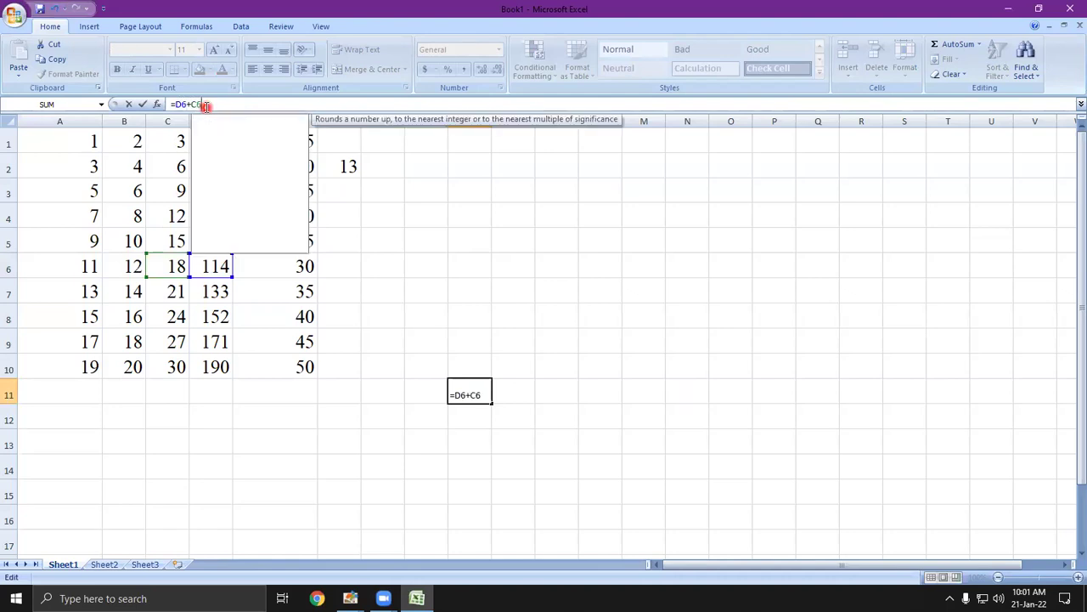
key(Return)
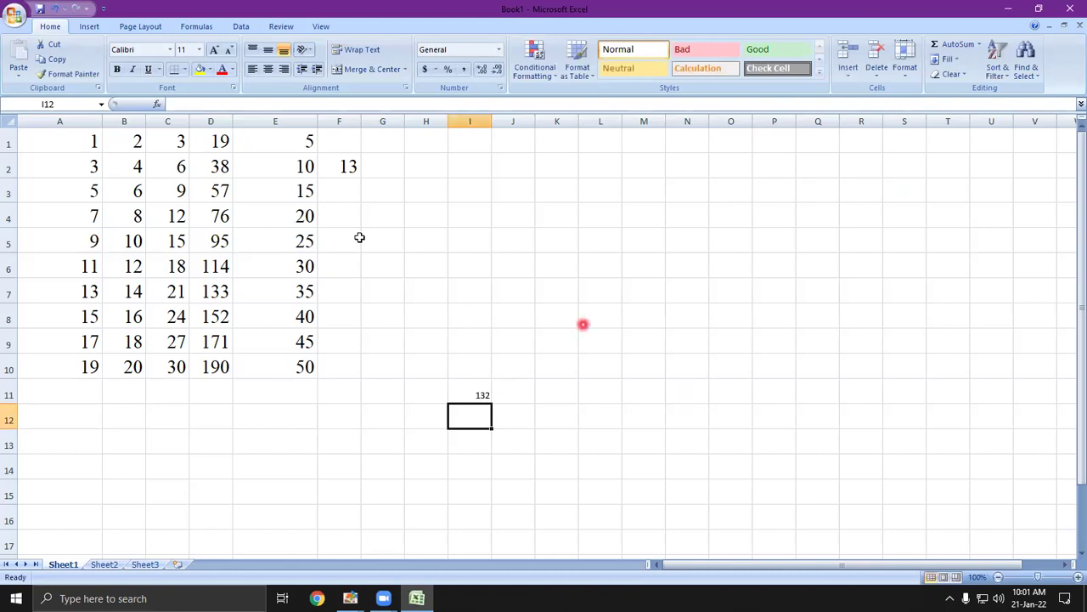
Step: Set the font size of the sum in cell I11 to 25
click(481, 393)
click(183, 50)
text(25)
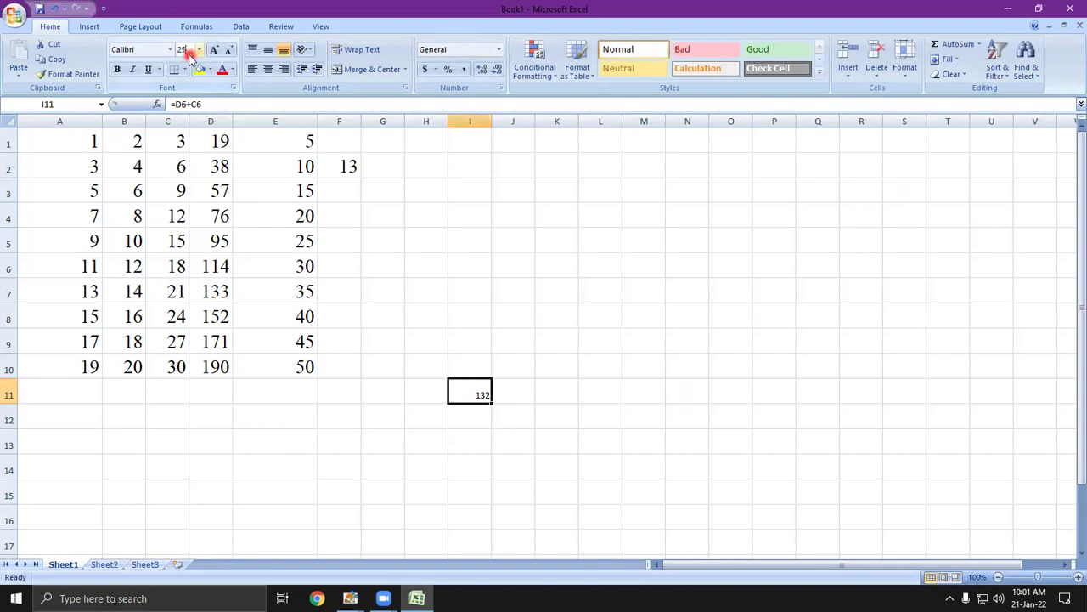
click(515, 473)
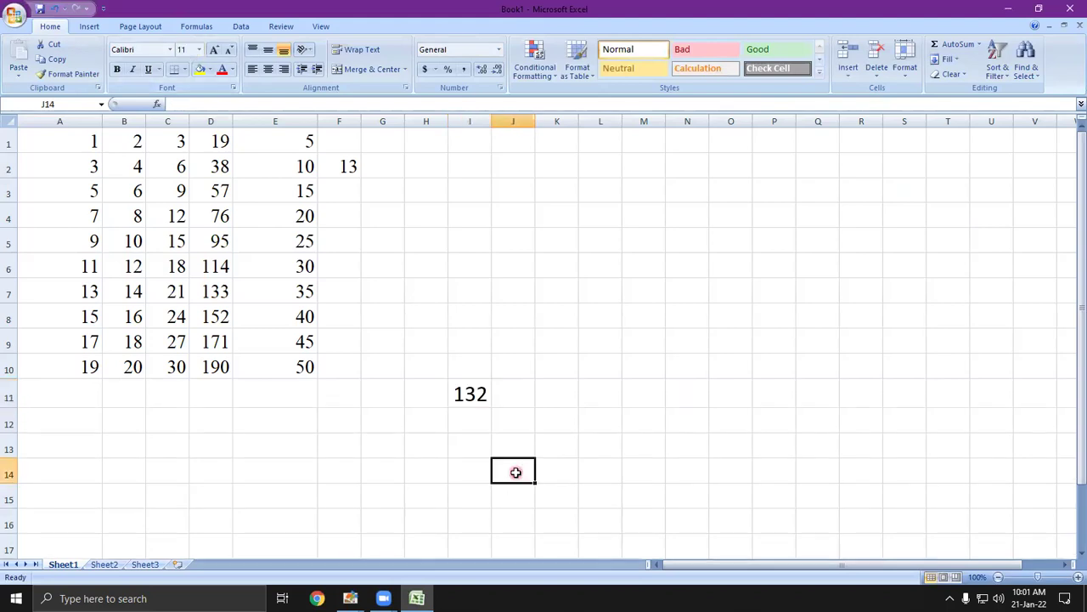
Step: Enter the formula =A1+B1+C1 in cell J14 to add the first three values of row 1
click(516, 472)
click(206, 104)
text(=)
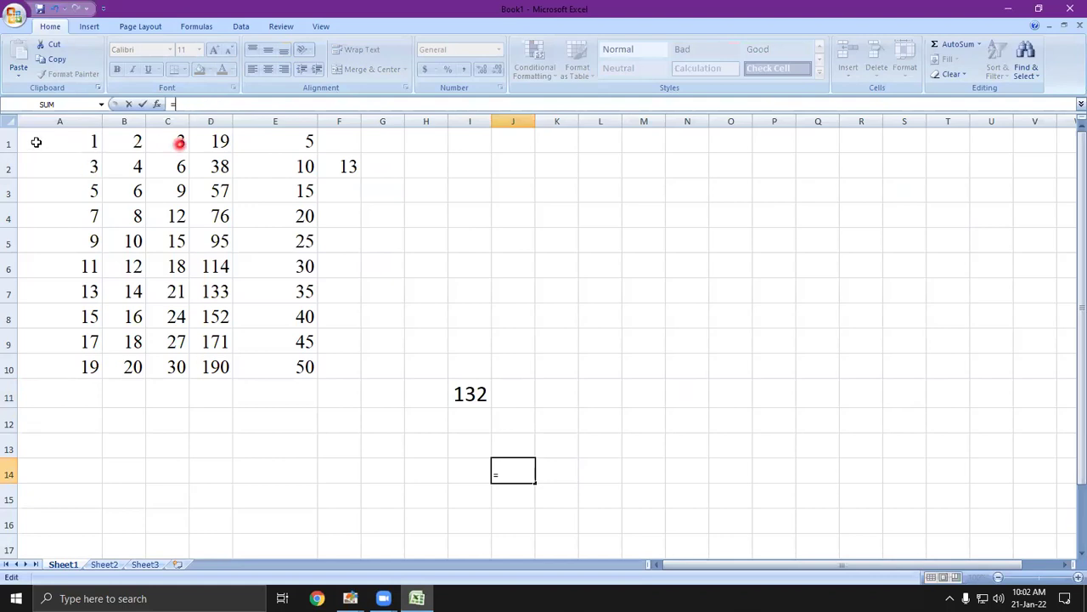
click(68, 142)
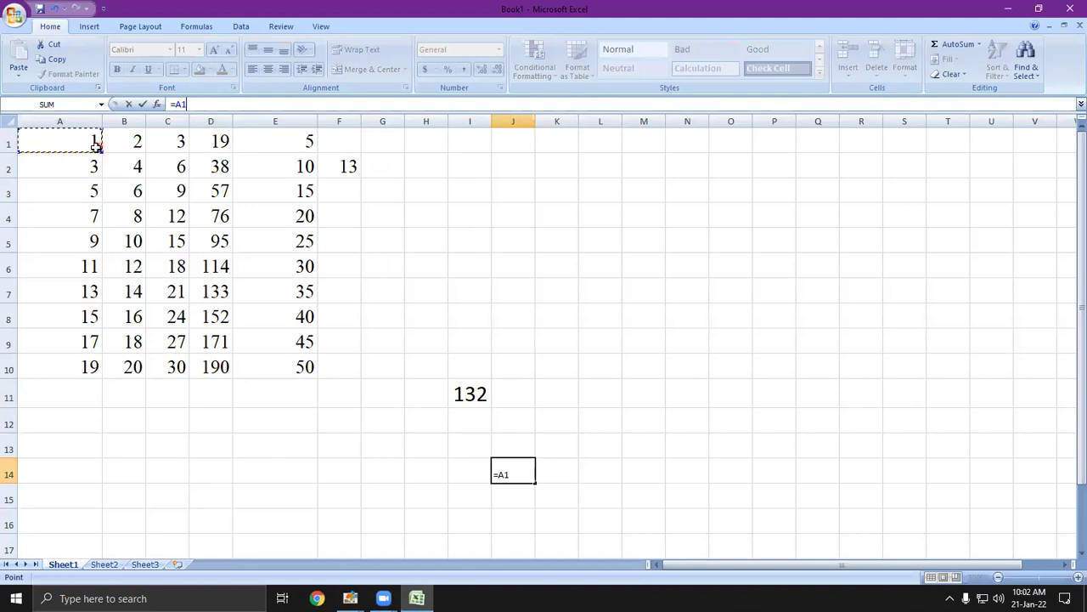
text(+B1+)
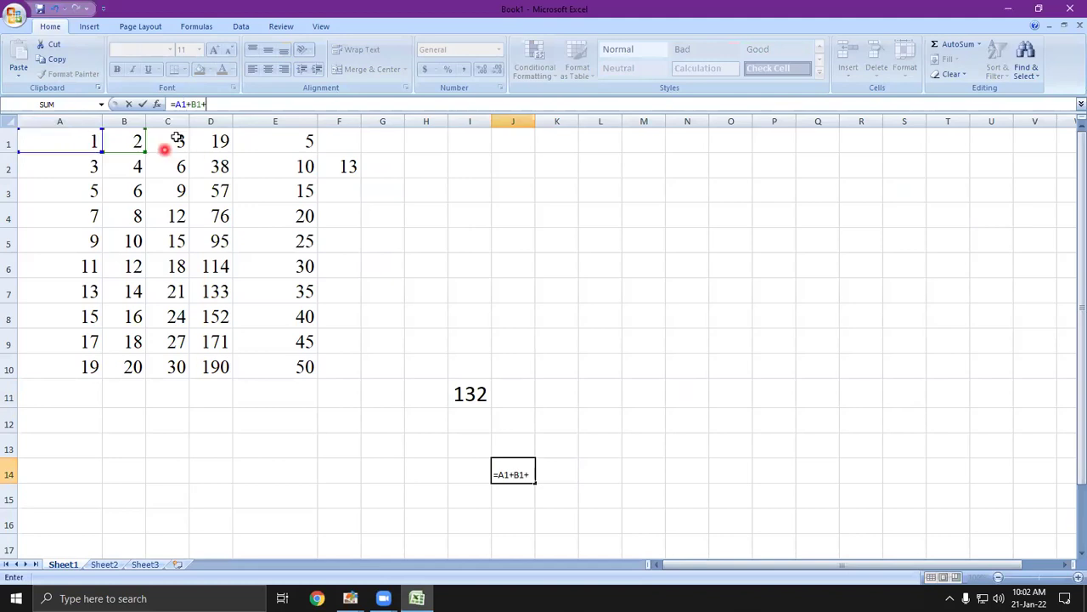
click(177, 138)
key(Return)
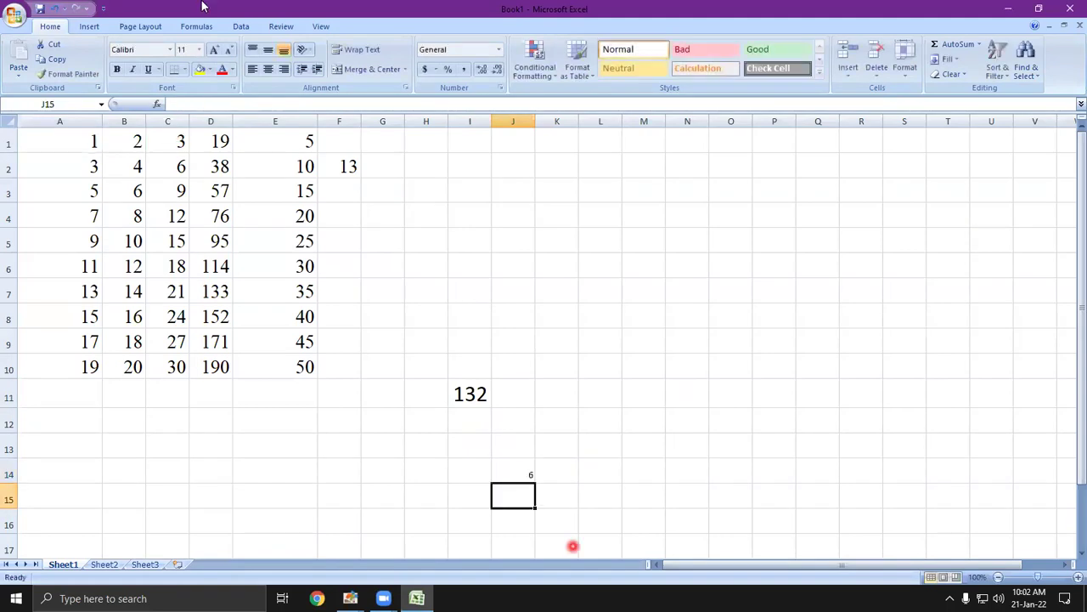
Step: Set the font size of cell J14 to 30
key(Up)
click(188, 49)
text(30)
key(Return)
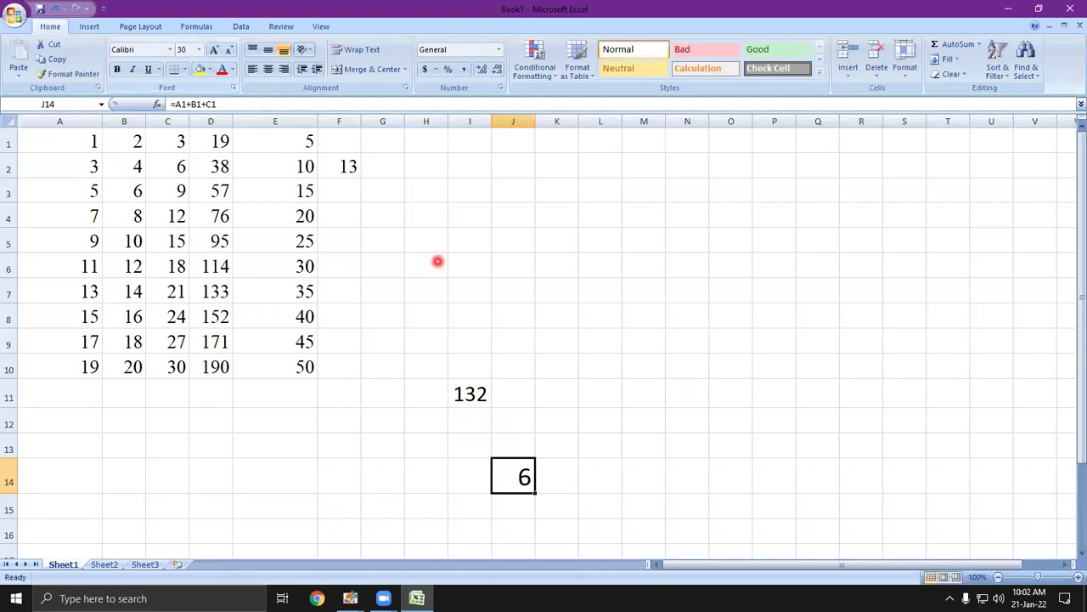
Step: Set cell H4 to font size 30 and enter the formula =D1+C4+B5+A5 in it
click(427, 216)
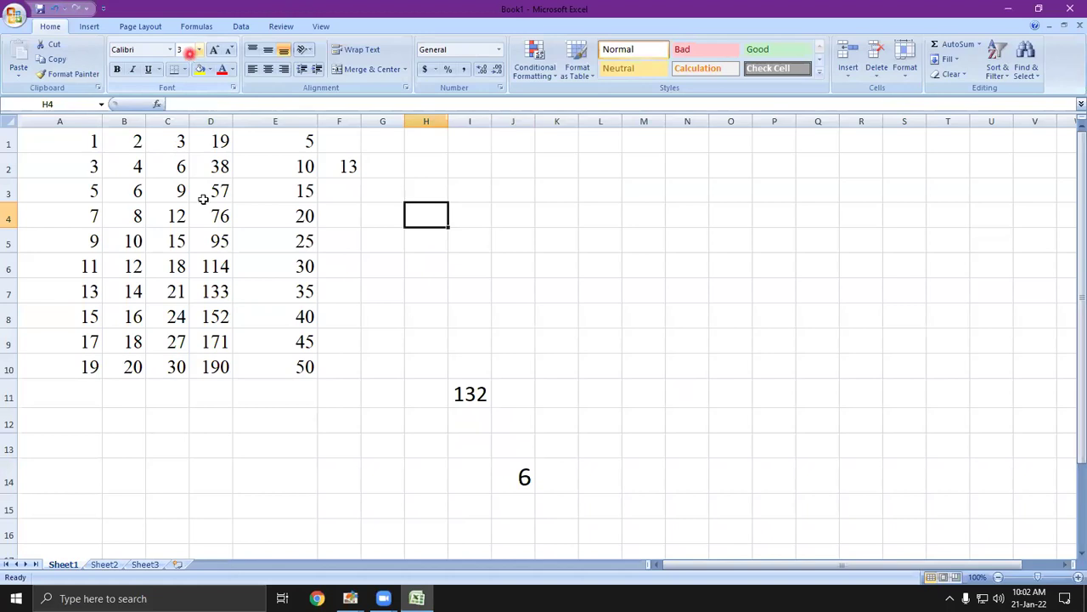
click(102, 219)
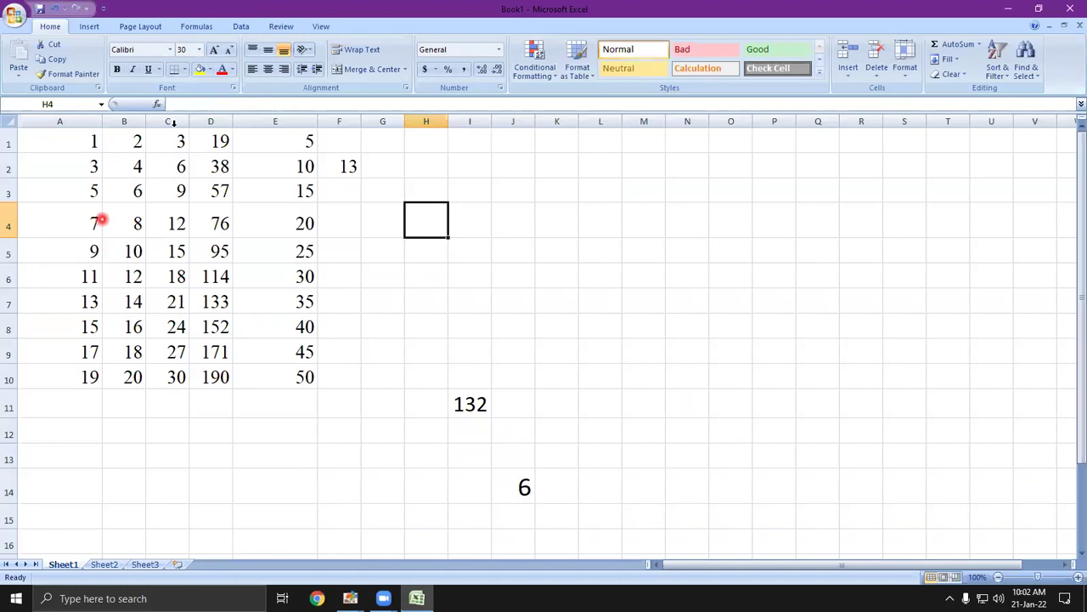
text(=)
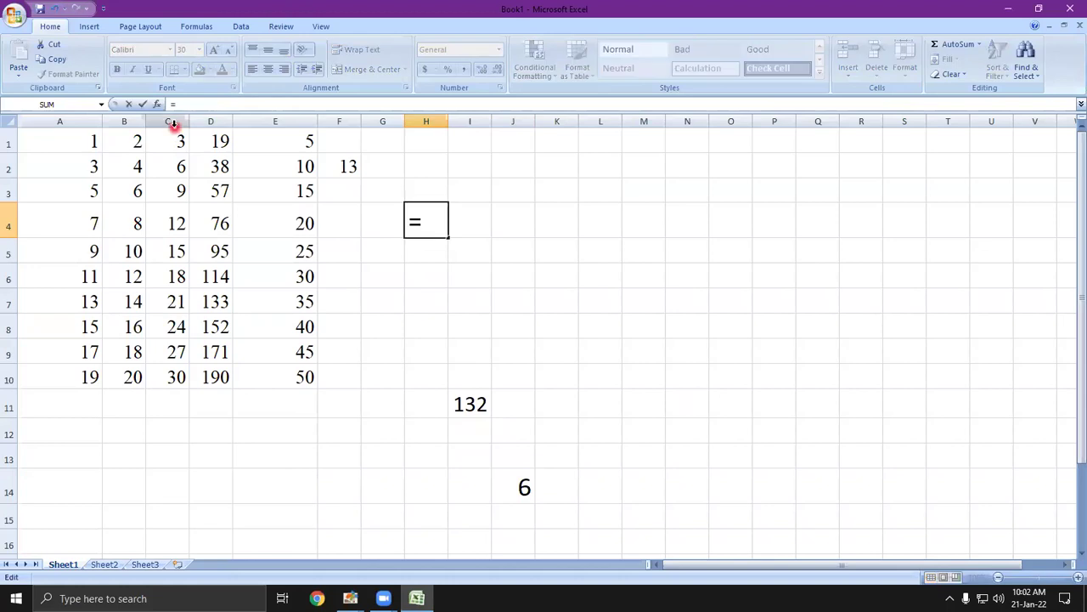
click(218, 140)
text(+)
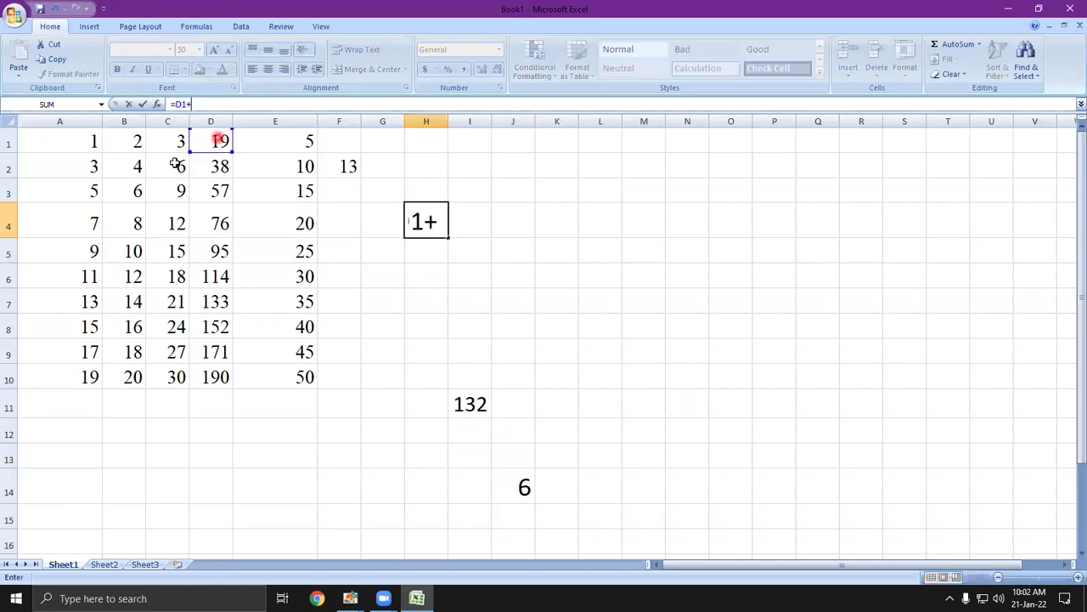
click(176, 214)
text(+)
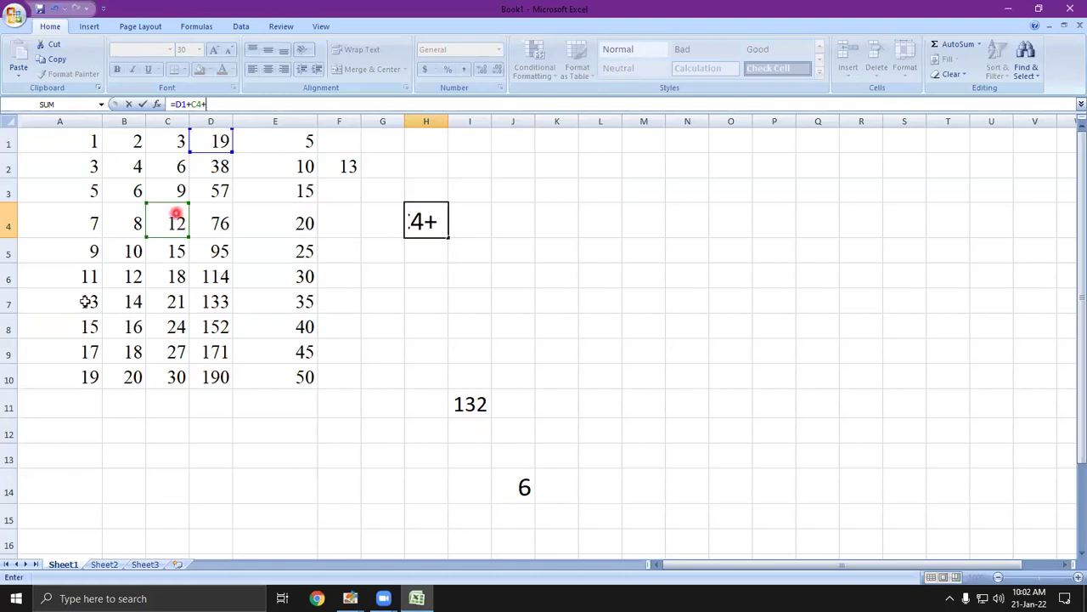
click(136, 251)
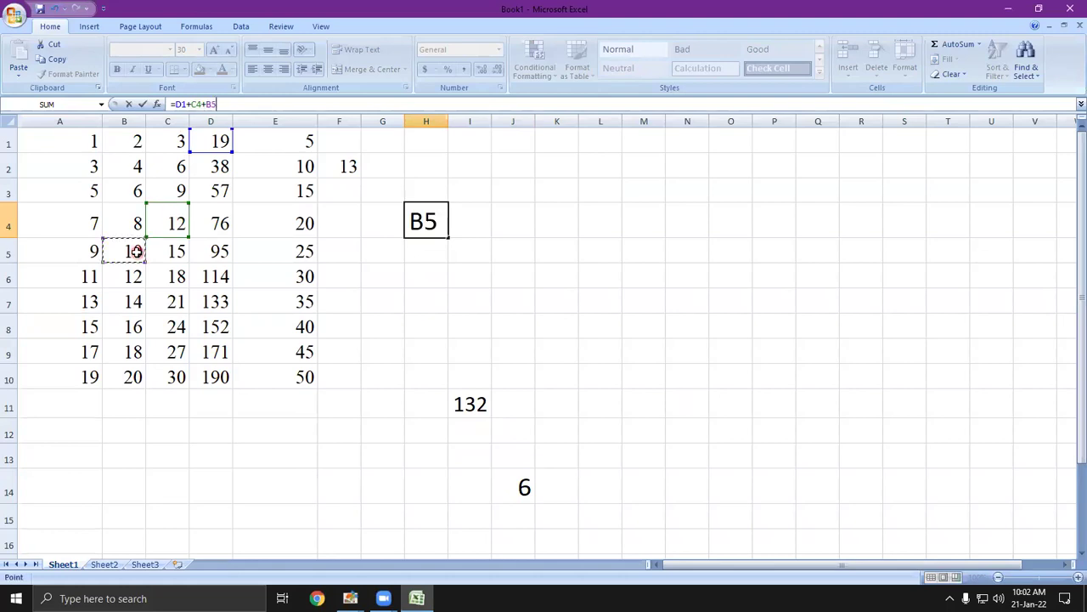
text(+)
click(90, 252)
key(Return)
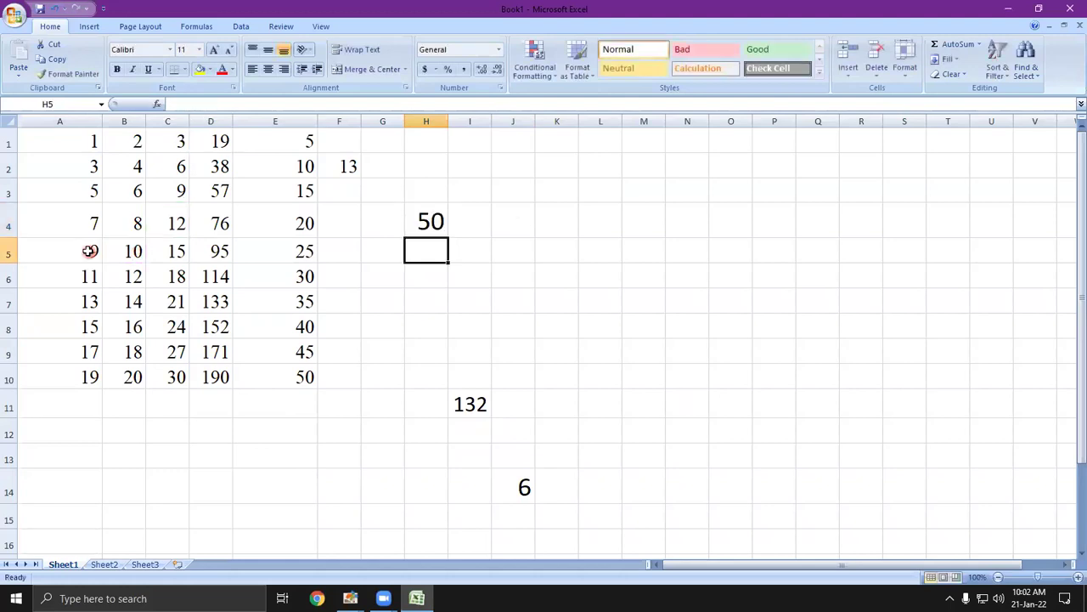
Step: Enter the formula =C3*A3 in cell H3 to multiply the two values from row 3
click(421, 195)
click(204, 109)
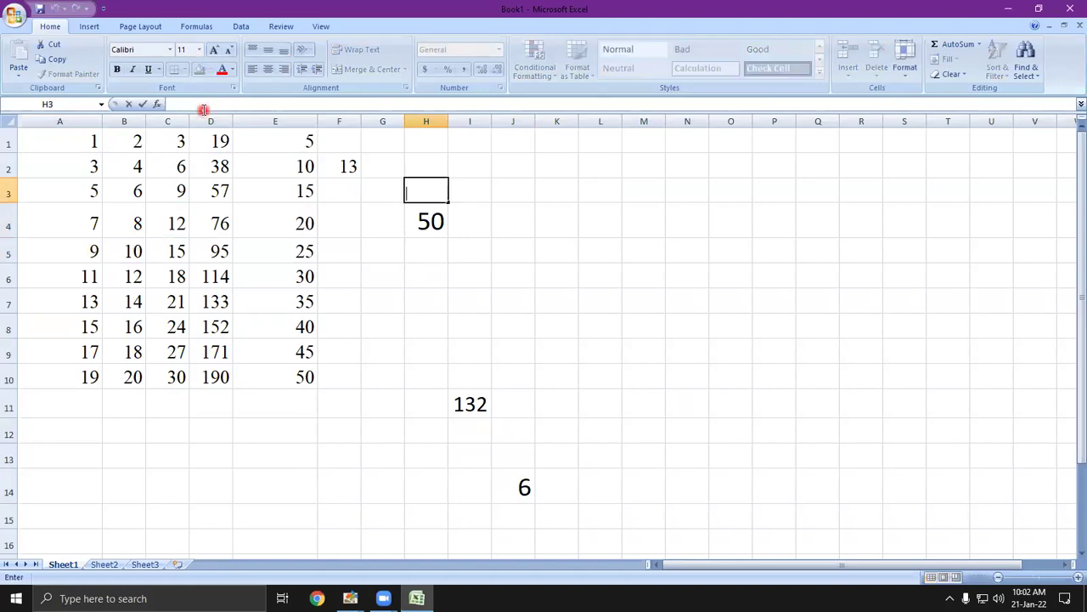
text(=)
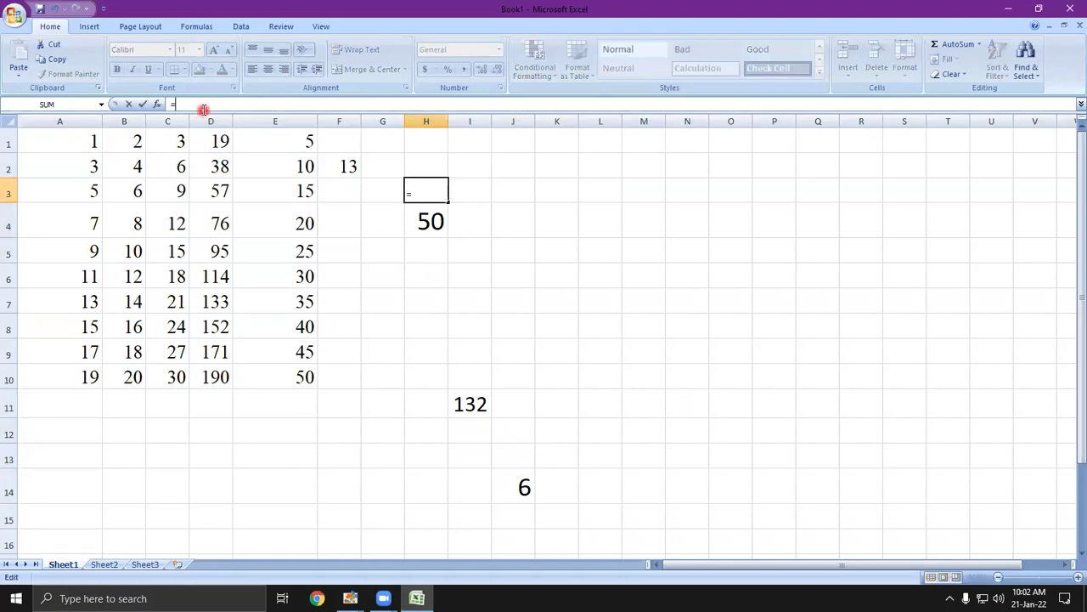
click(181, 194)
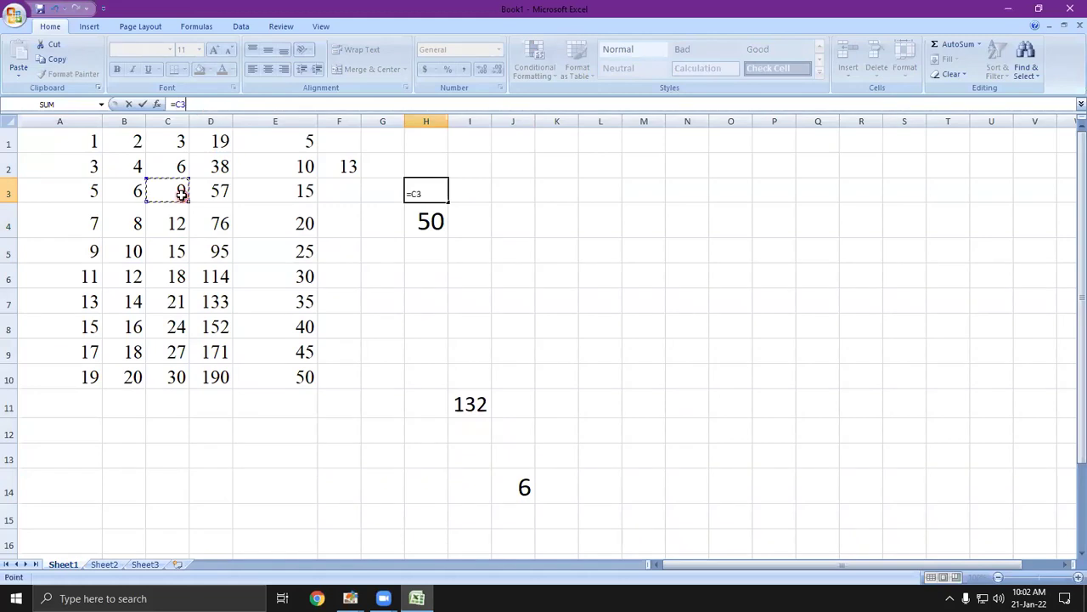
text(*)
click(94, 192)
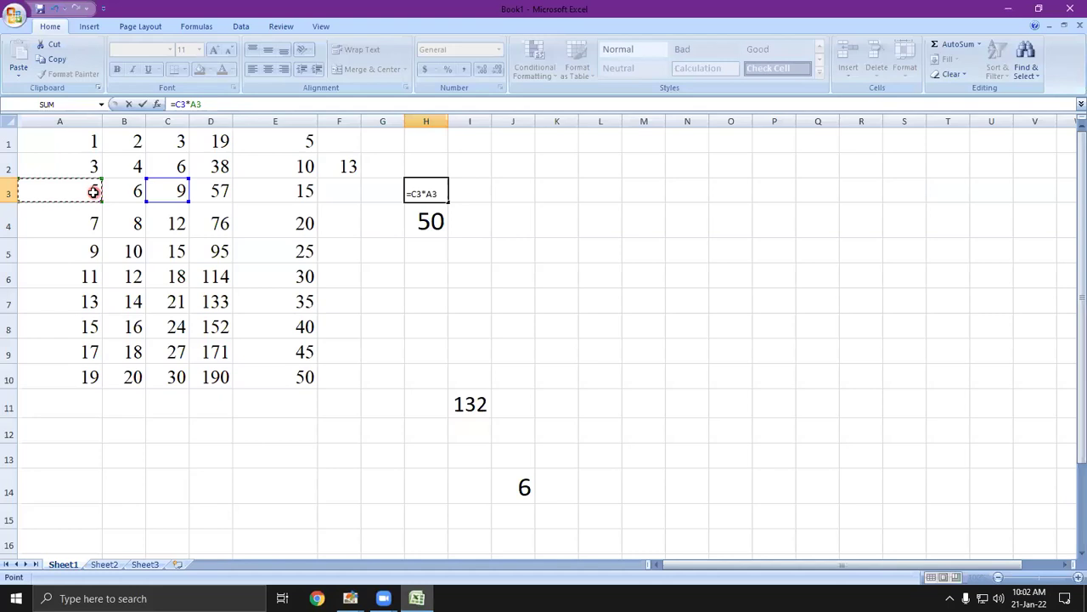
key(Return)
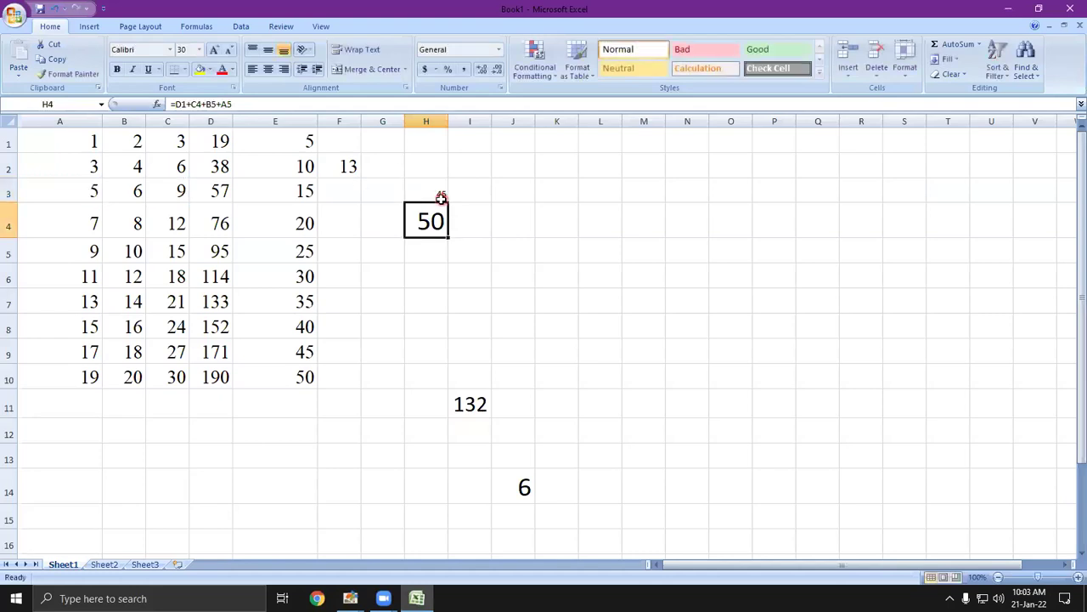
Step: Set the font size of the product in cell H3 to 30
key(Up)
text(30)
click(428, 185)
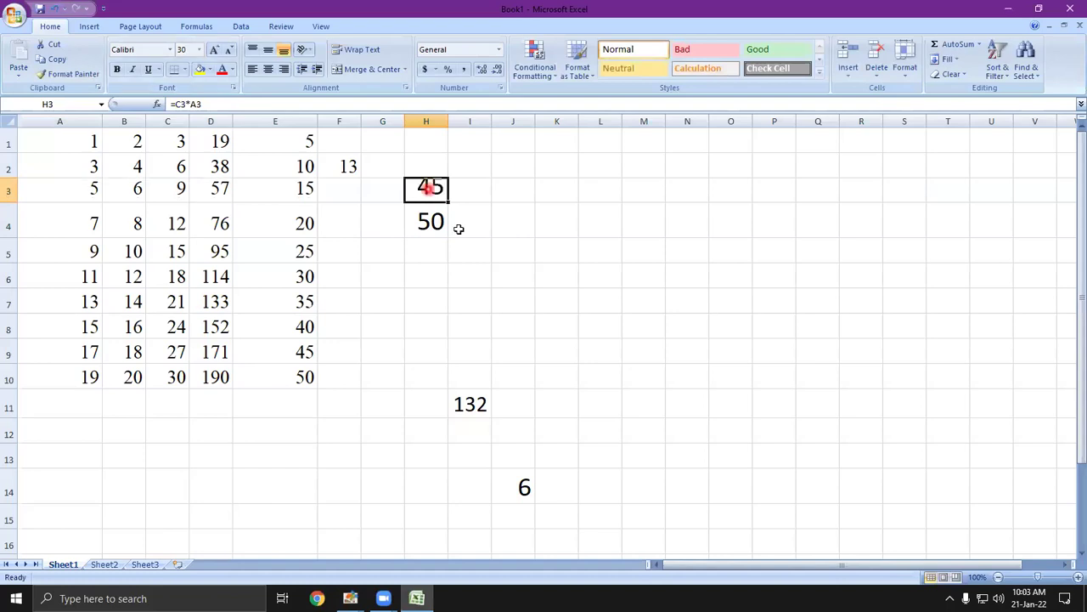
click(463, 231)
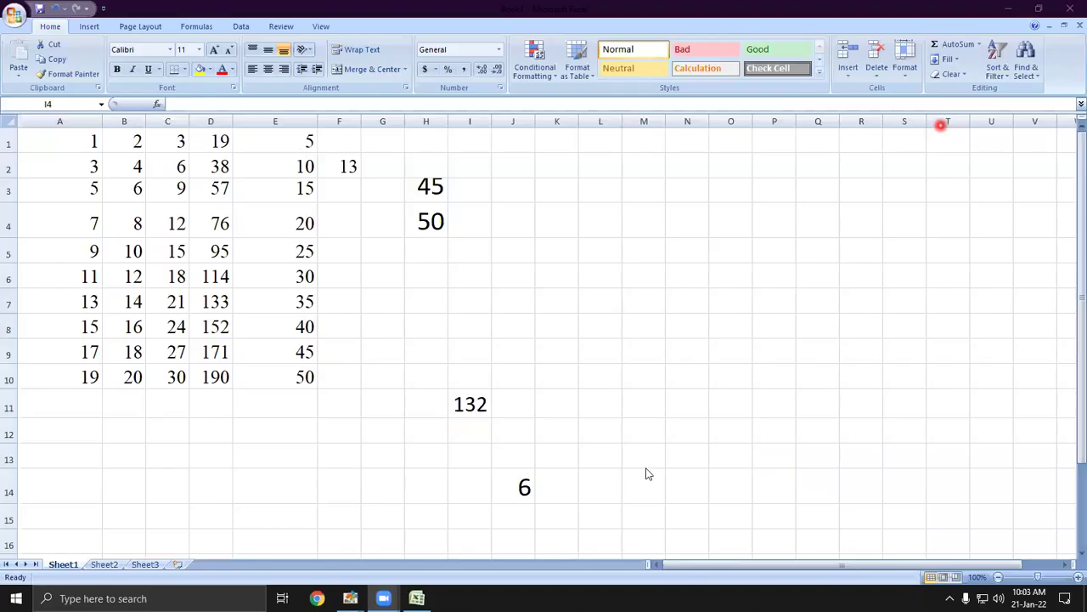
Step: Insert a blank row above row 2
click(10, 167)
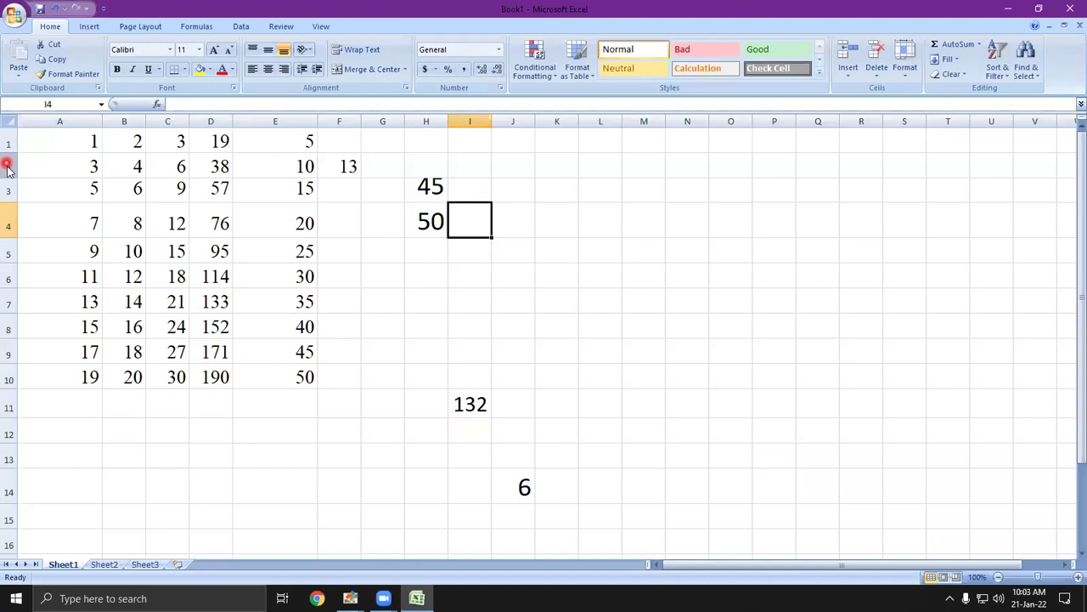
right_click(7, 167)
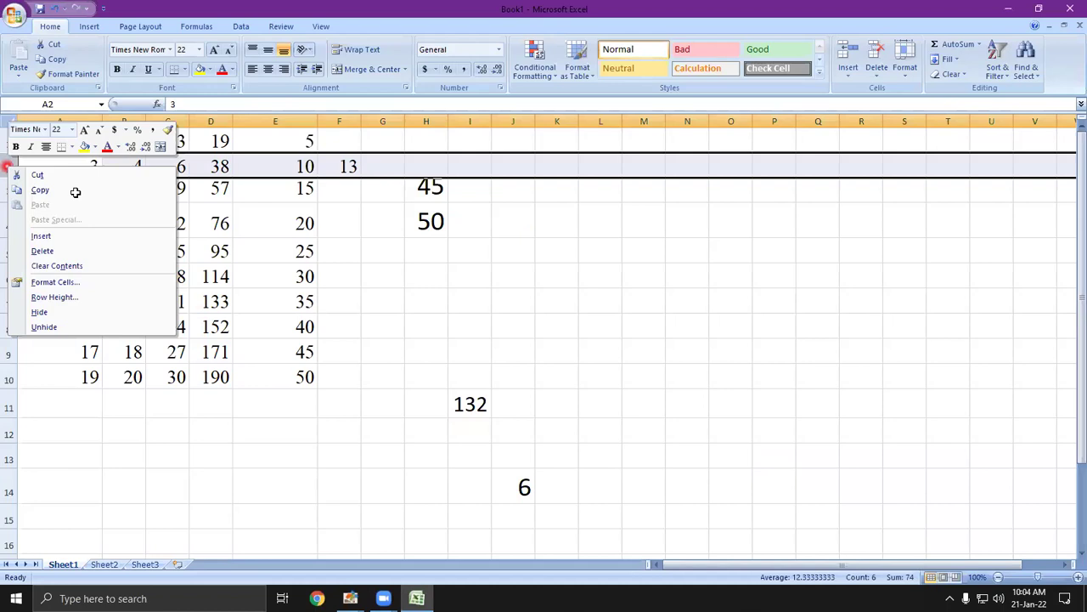
click(62, 236)
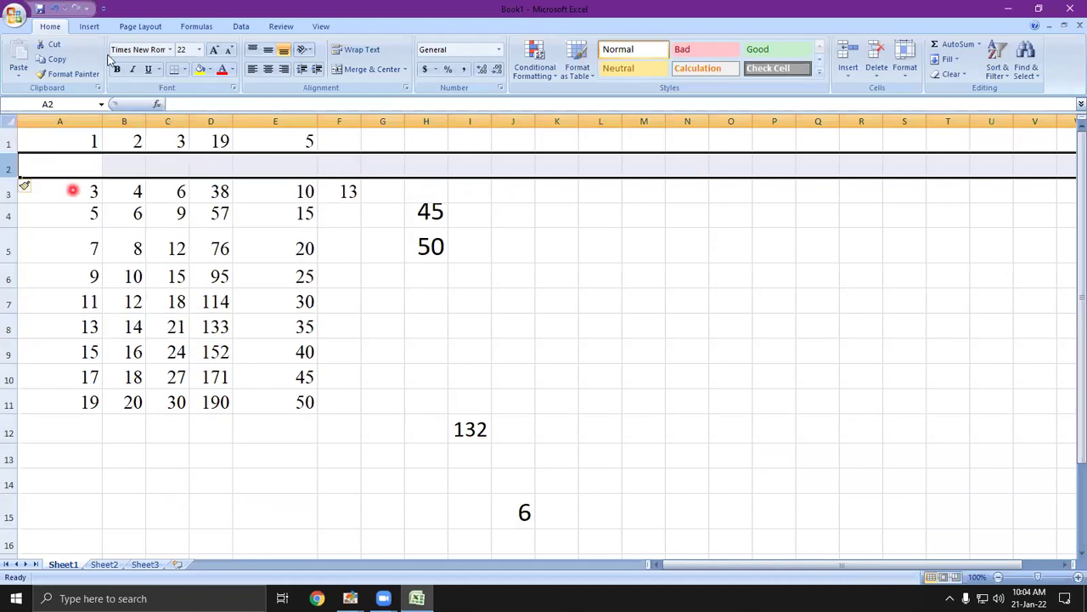
Step: Insert a blank column before column B
click(127, 122)
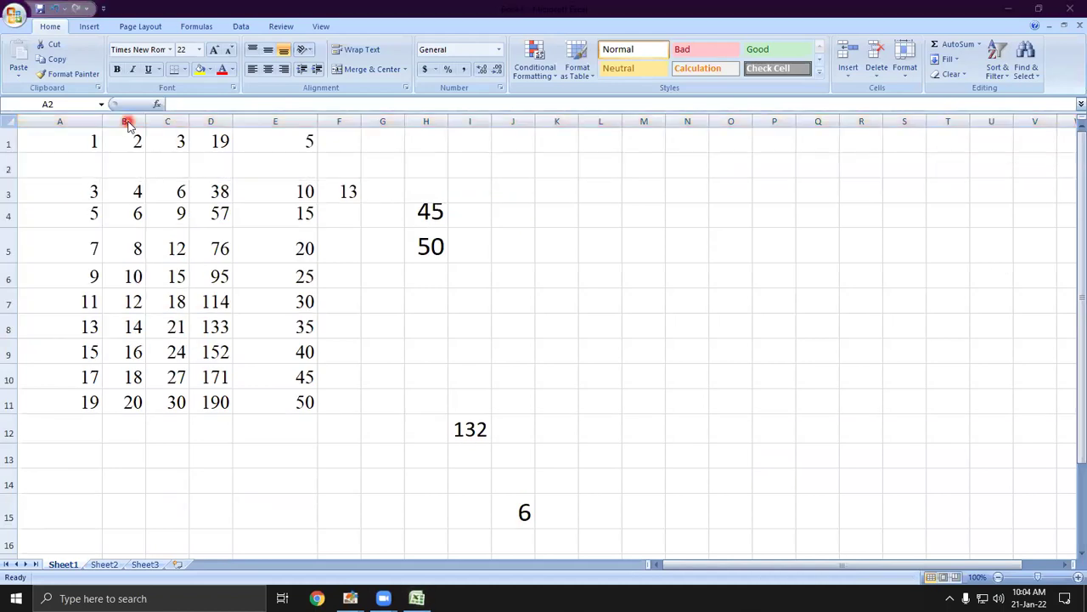
click(131, 214)
click(132, 121)
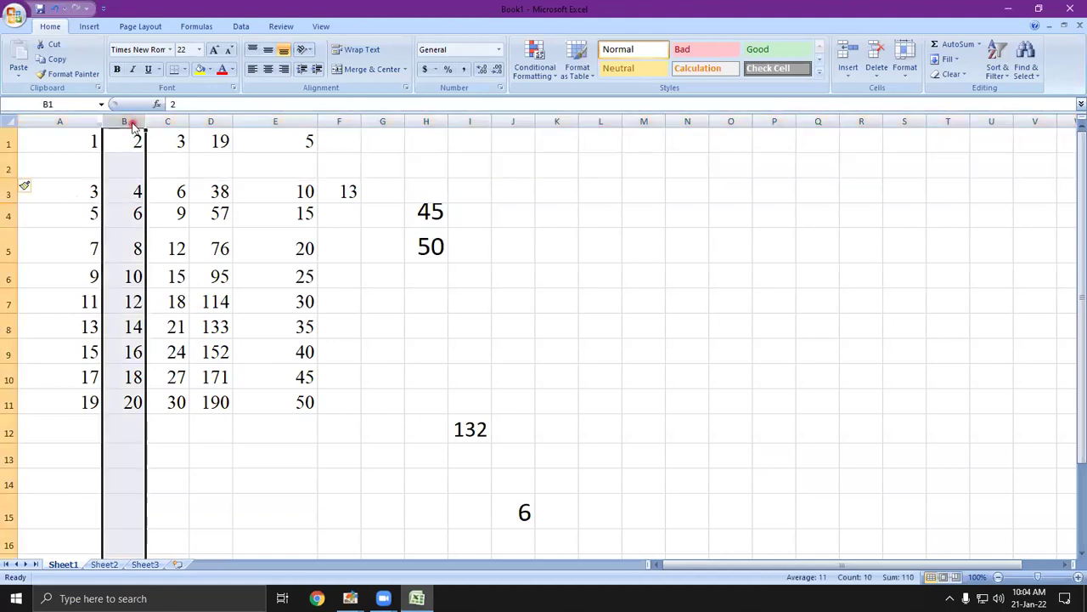
right_click(133, 125)
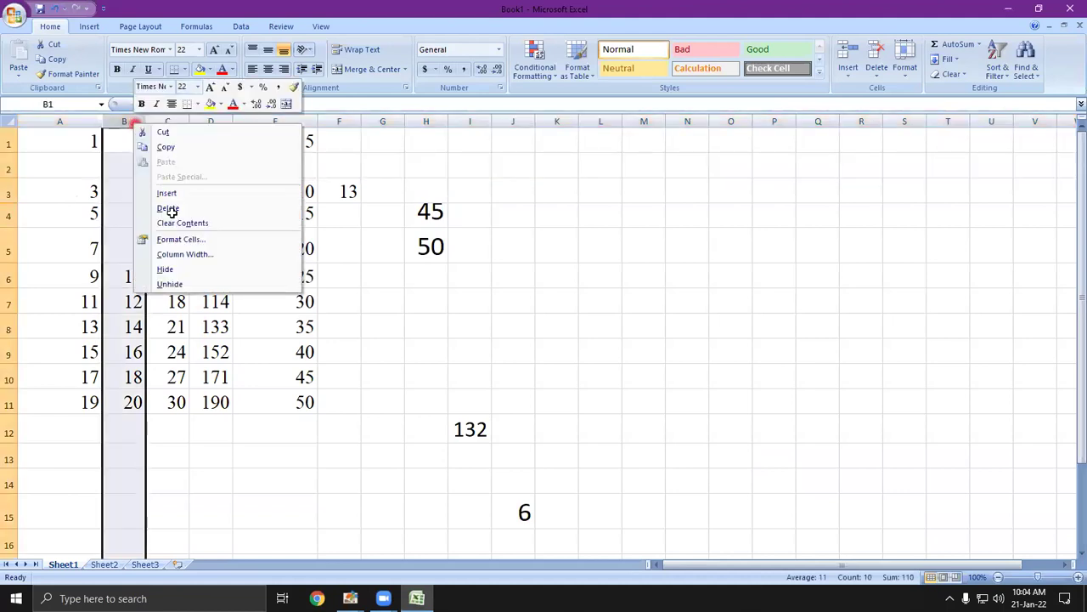
click(167, 194)
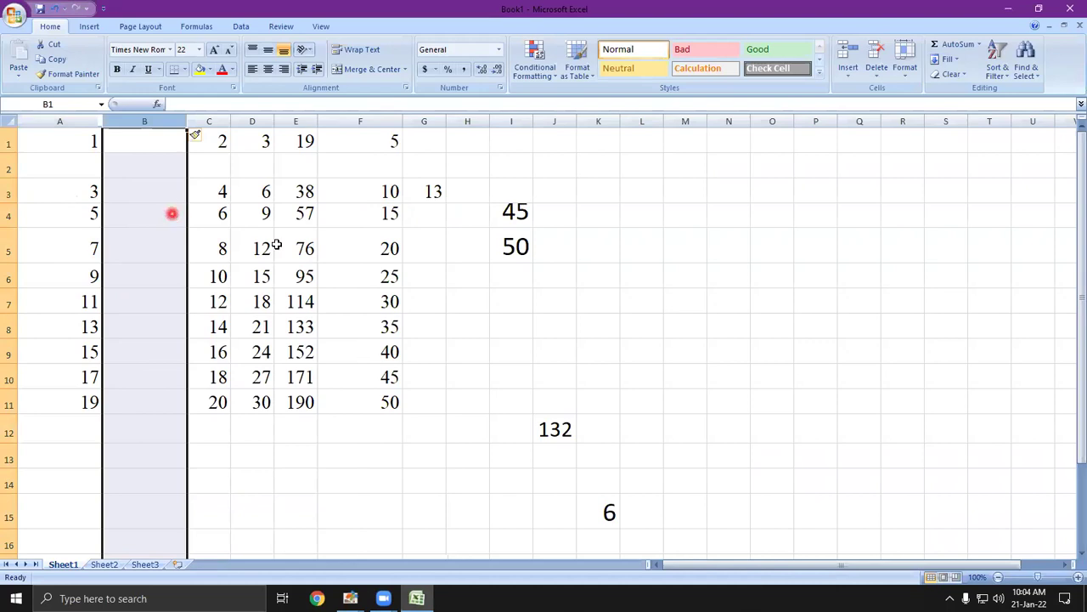
Step: Delete the newly inserted blank column B
click(172, 214)
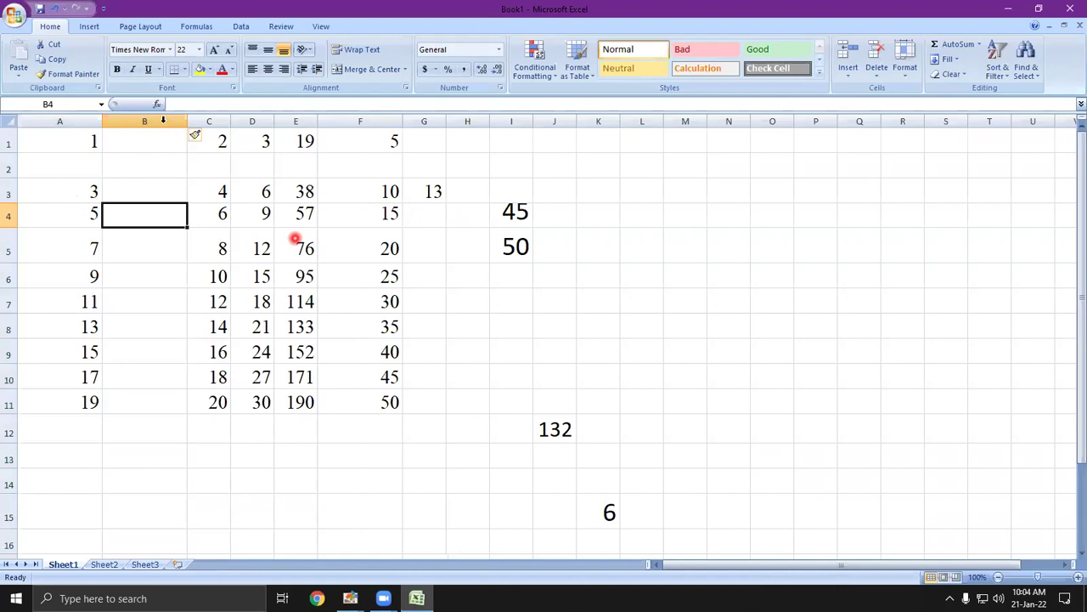
right_click(163, 121)
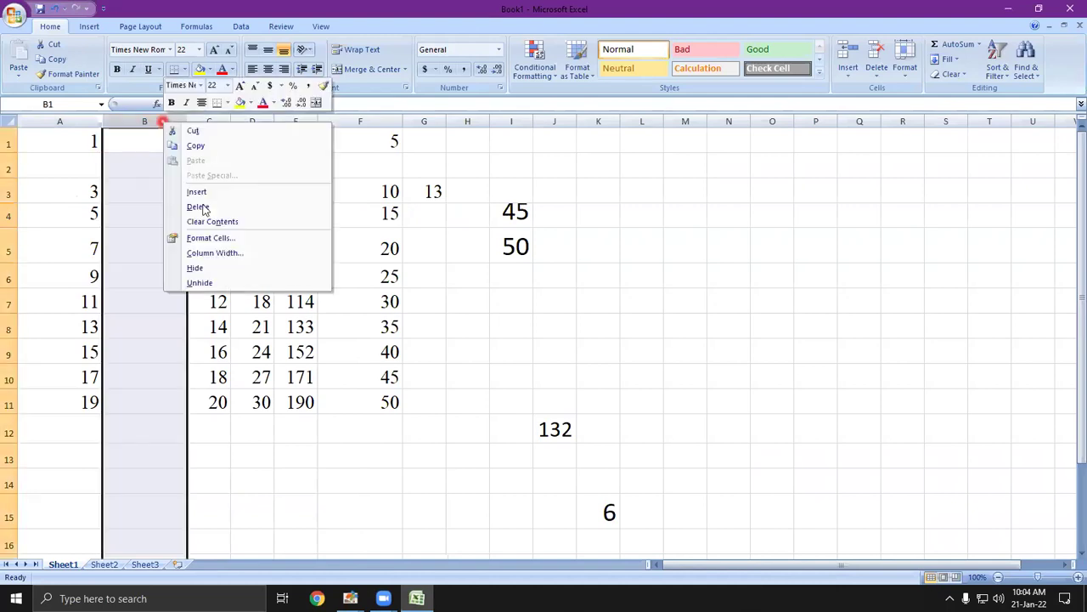
click(198, 206)
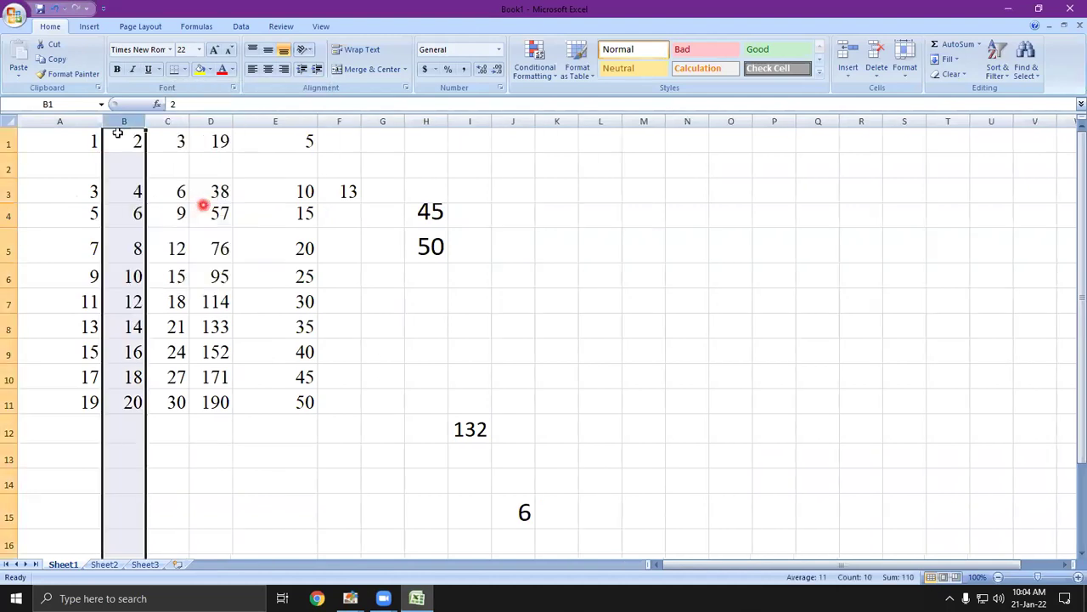
Step: Delete the inserted blank row 2
click(7, 168)
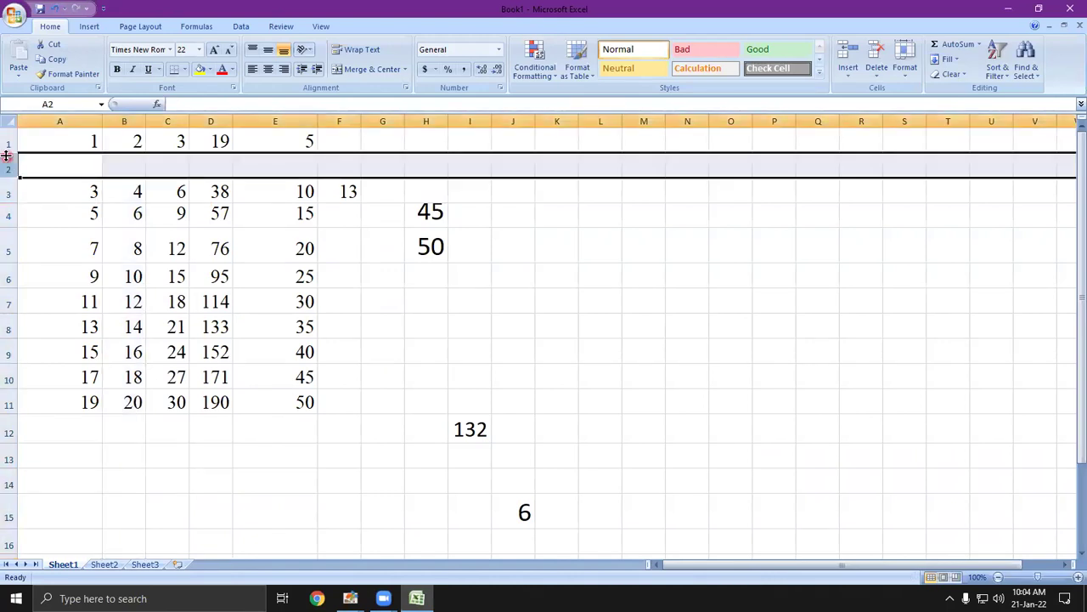
click(7, 166)
right_click(6, 170)
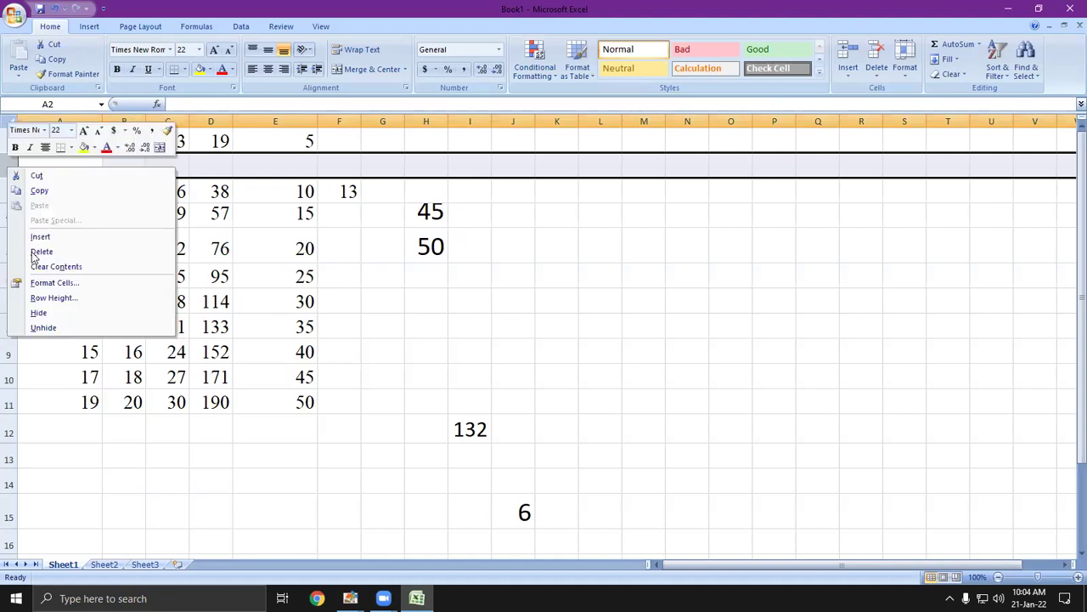
click(32, 251)
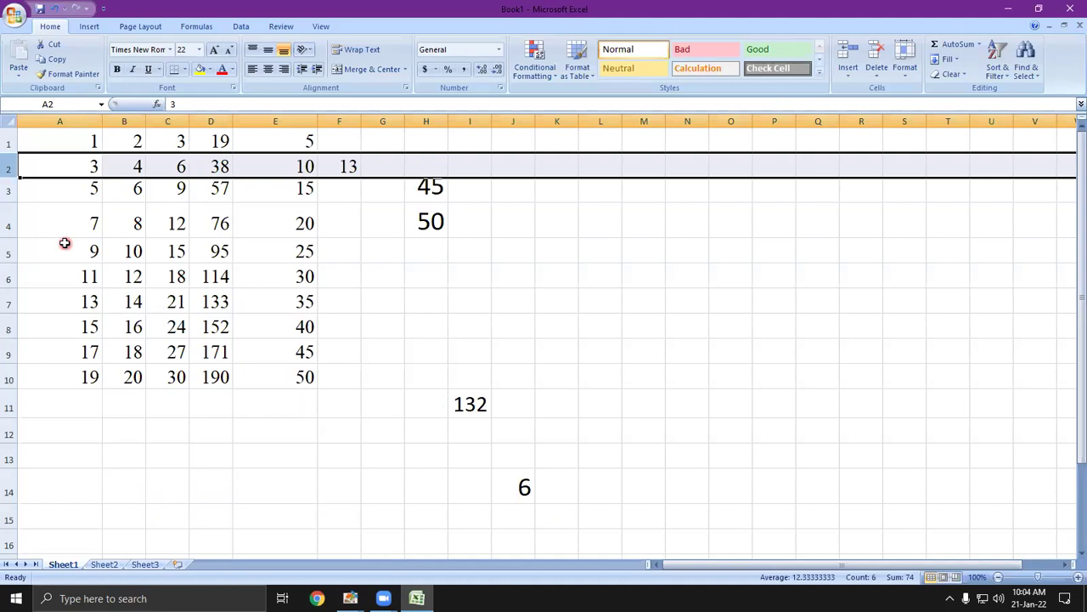
Step: Enter the text LPS in cell G5 and make column G slightly wider
click(64, 244)
click(371, 70)
click(402, 248)
text(LP)
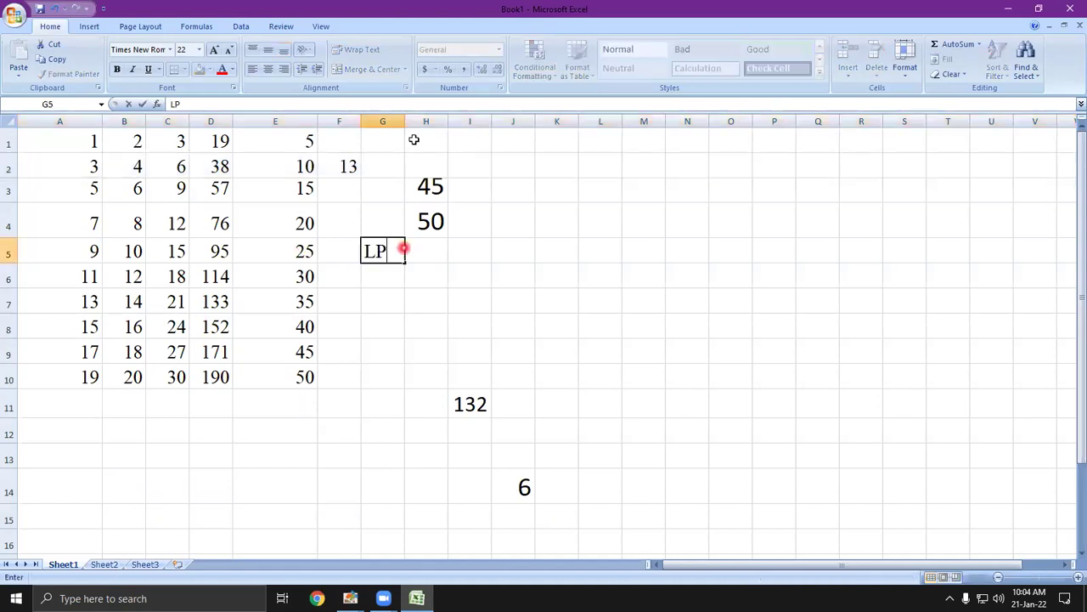
text(S)
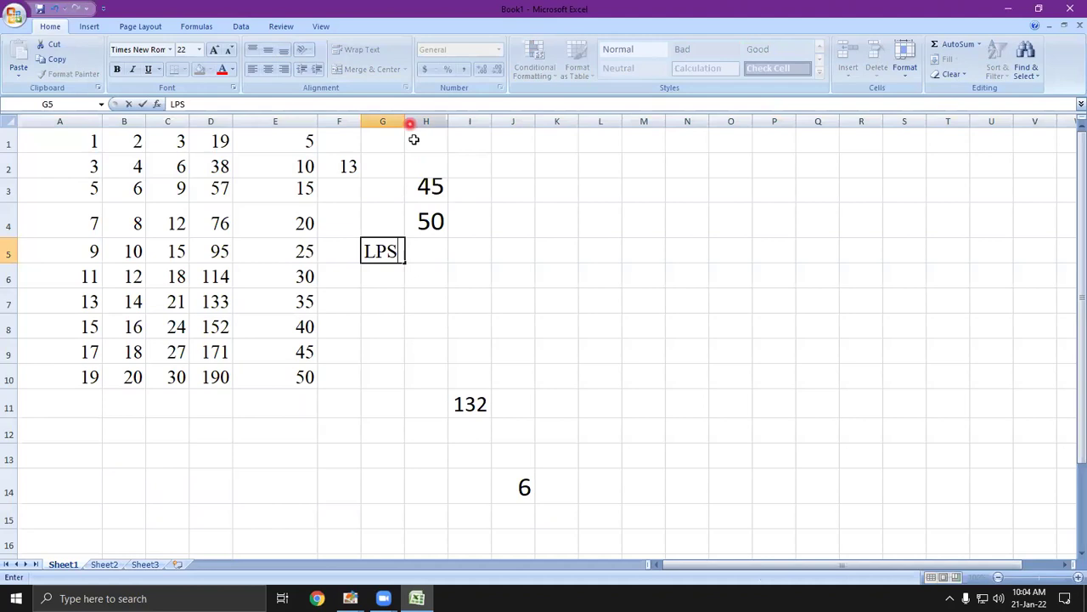
drag(405, 121, 426, 122)
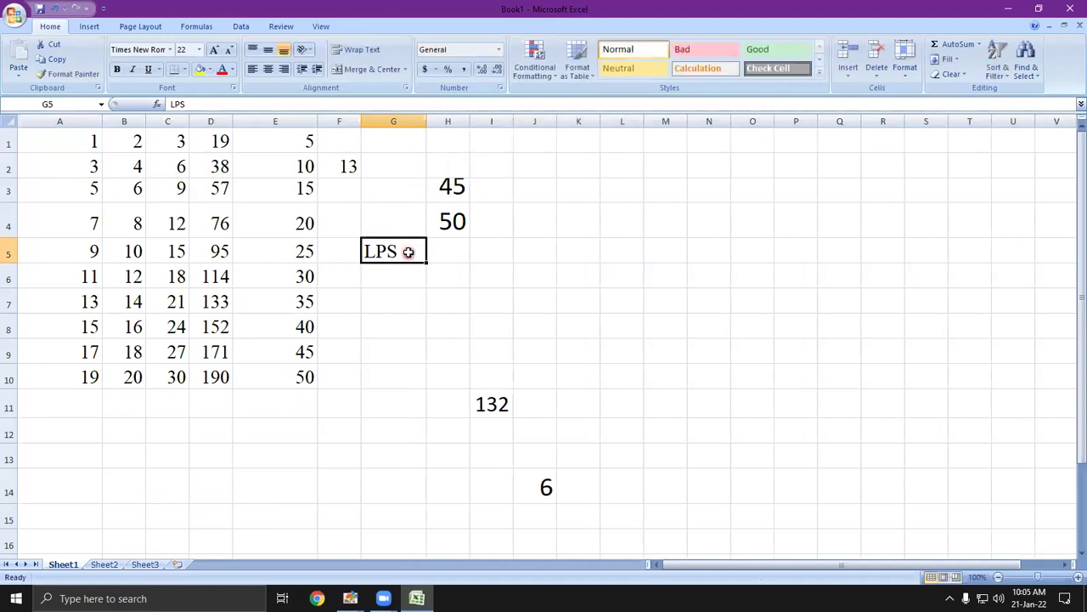
click(409, 252)
Step: Angle the LPS text in cell G5 counterclockwise, and change its orientation to vertical text
click(384, 252)
click(155, 90)
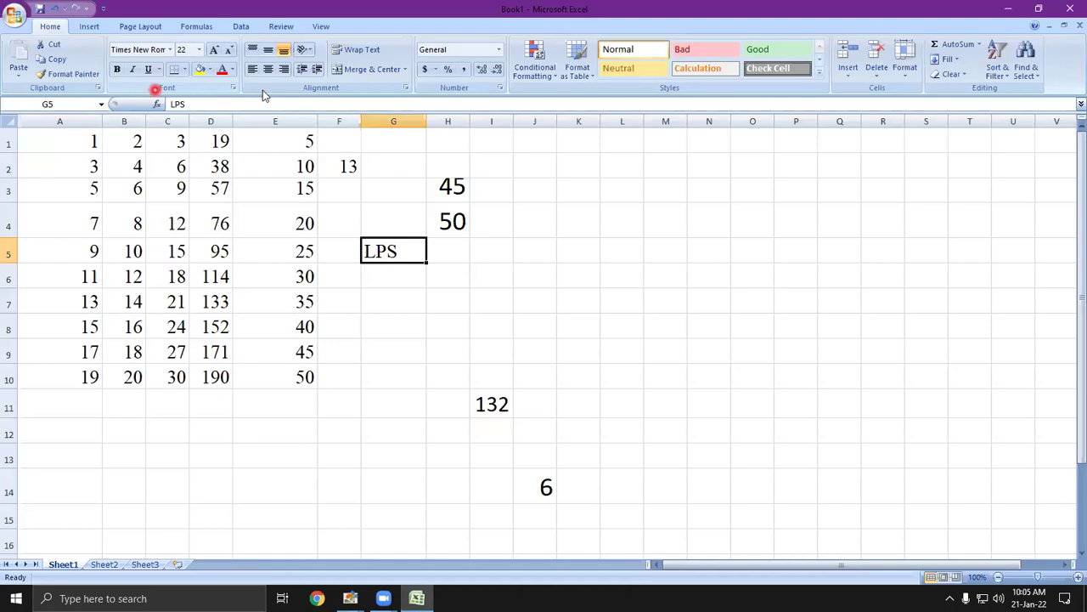
click(318, 52)
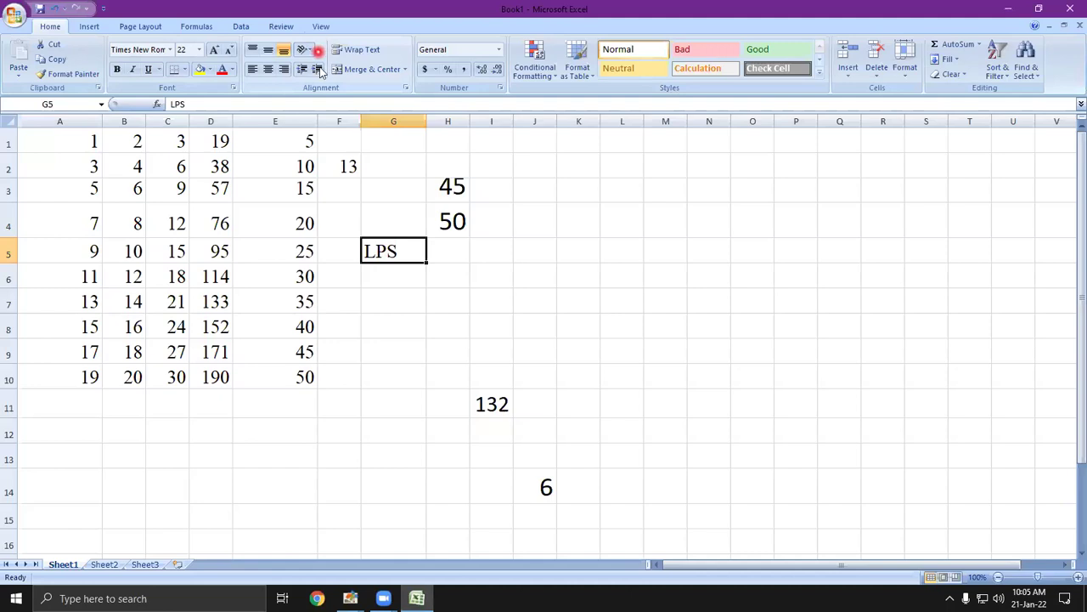
click(296, 68)
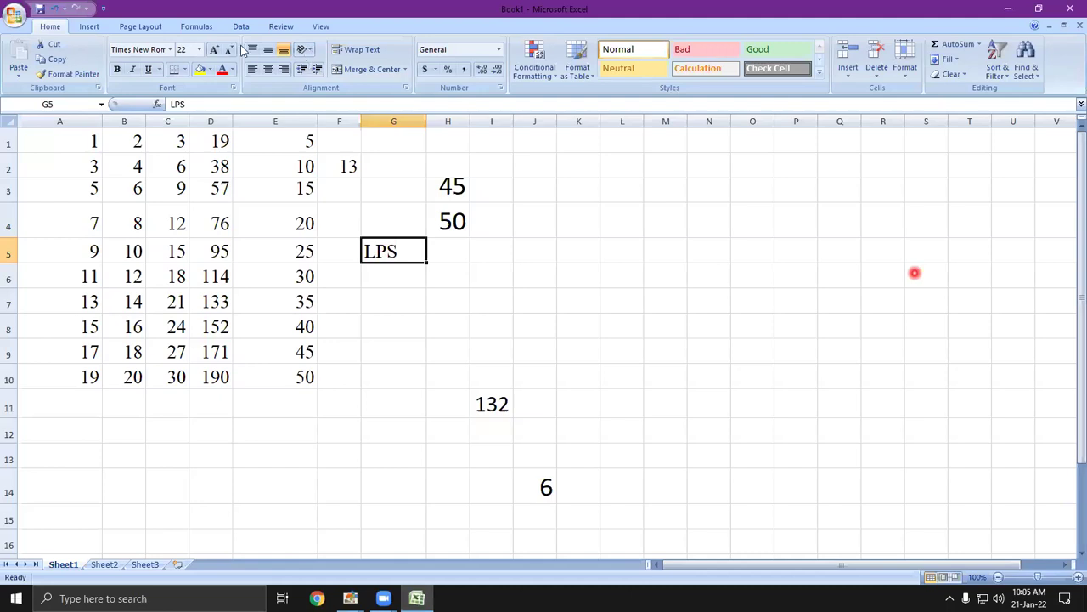
click(242, 84)
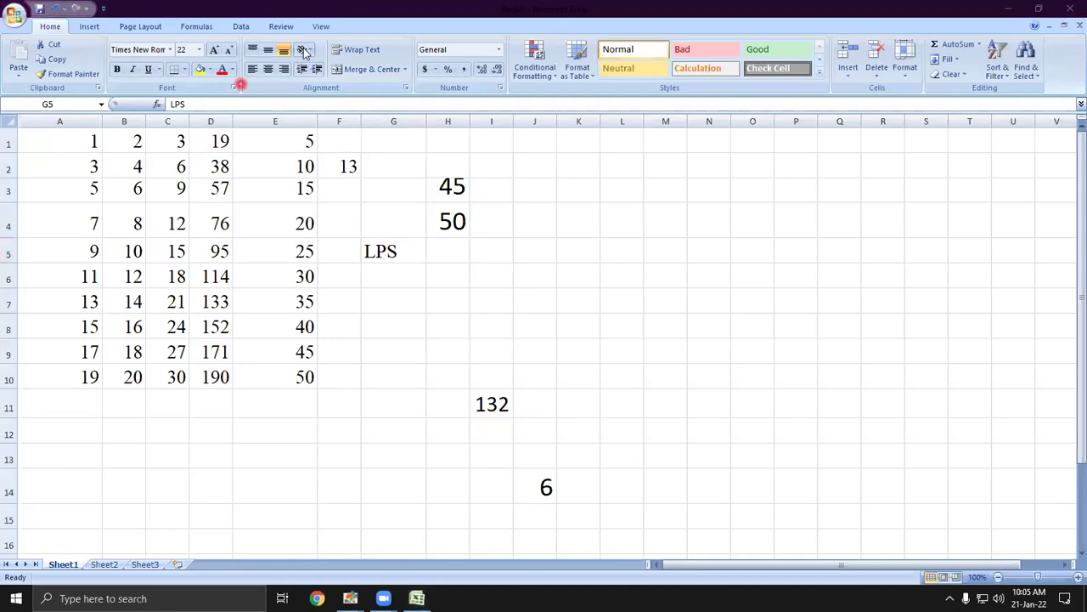
click(304, 50)
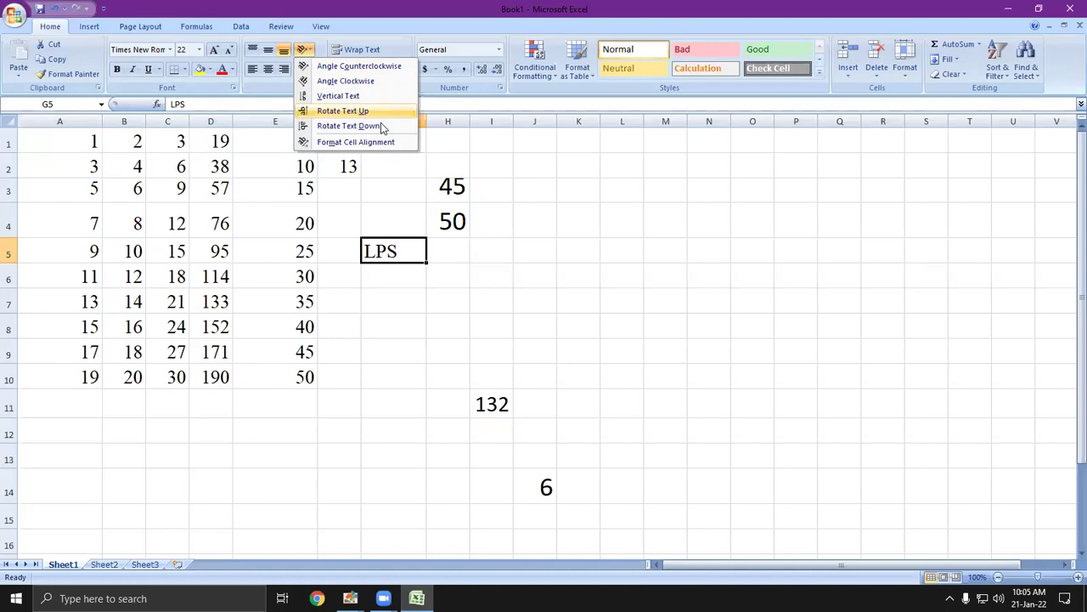
click(372, 73)
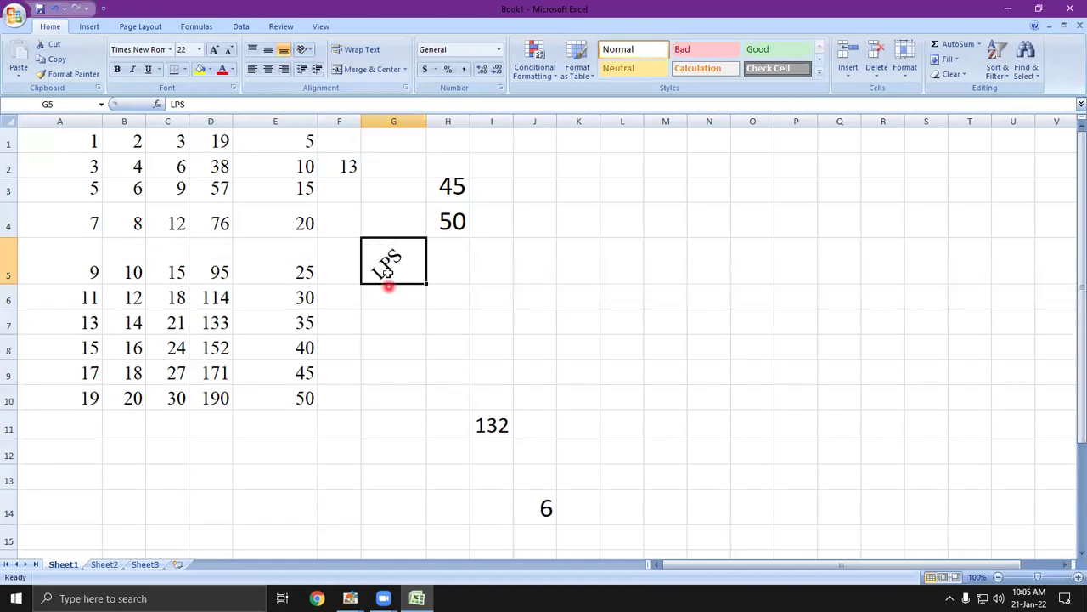
click(313, 54)
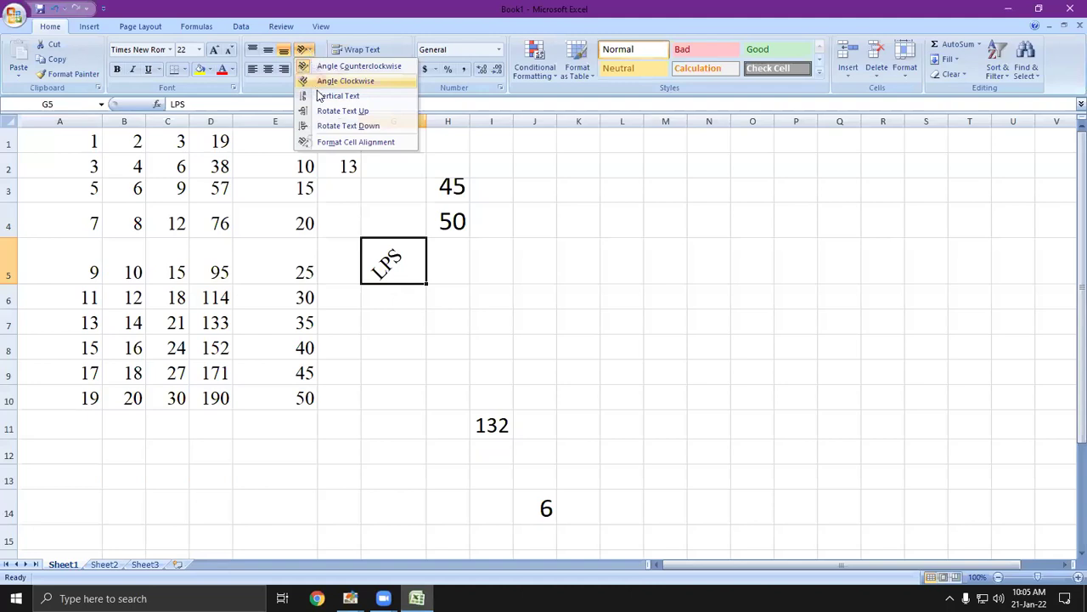
click(318, 94)
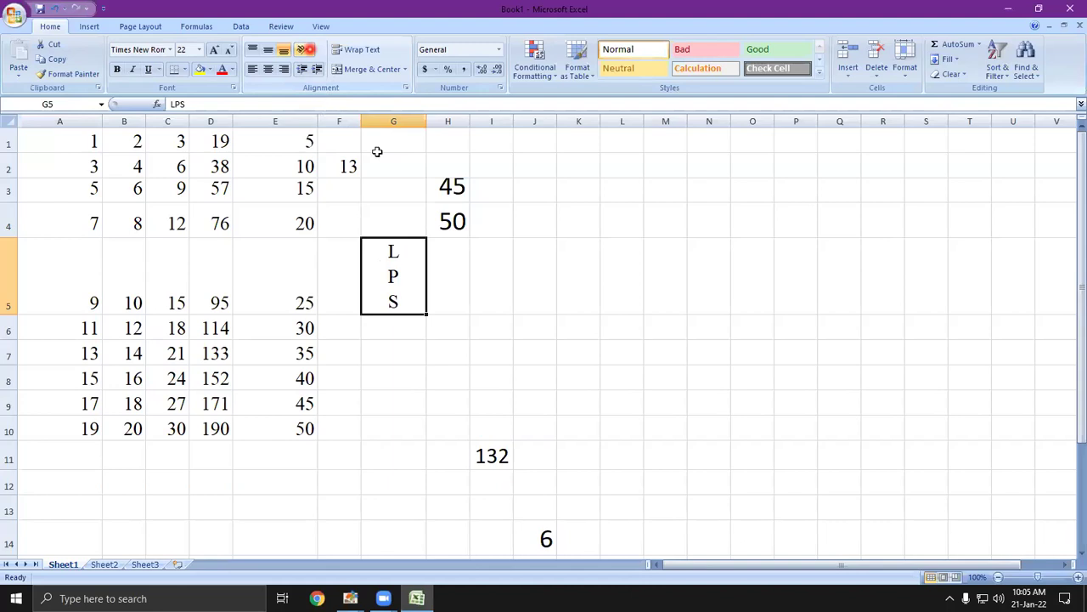
Step: Rotate the LPS text in cell G5 up, and switch its orientation to Rotate Text Down
click(308, 53)
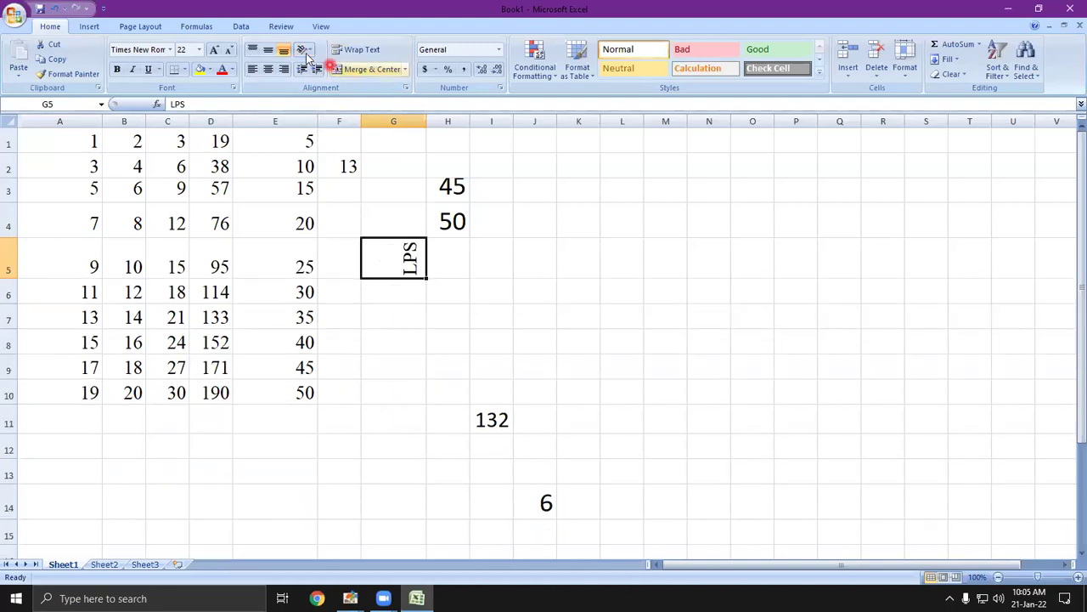
click(316, 121)
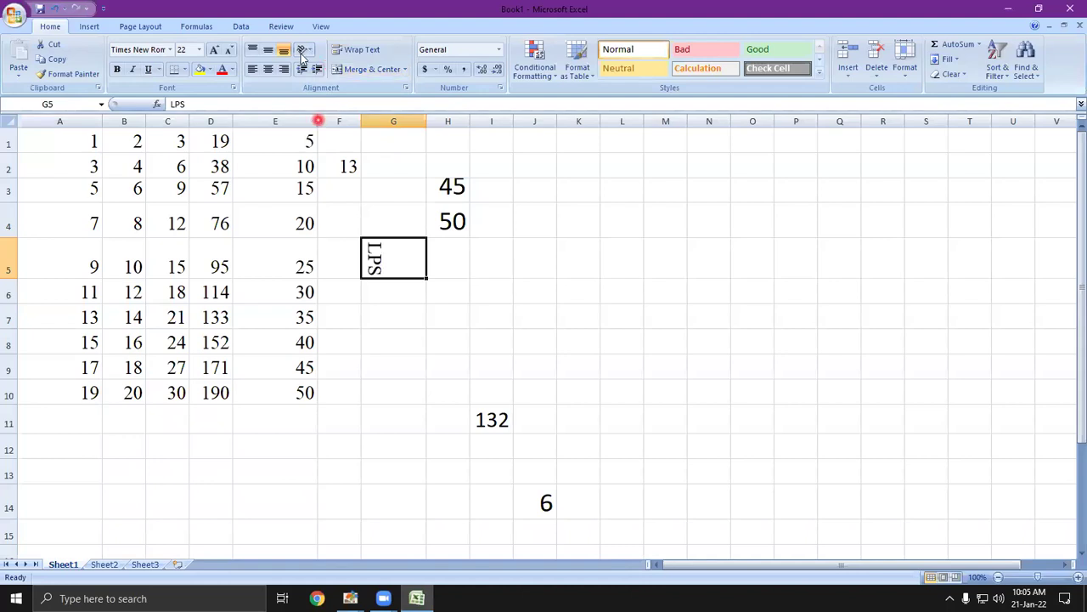
click(303, 53)
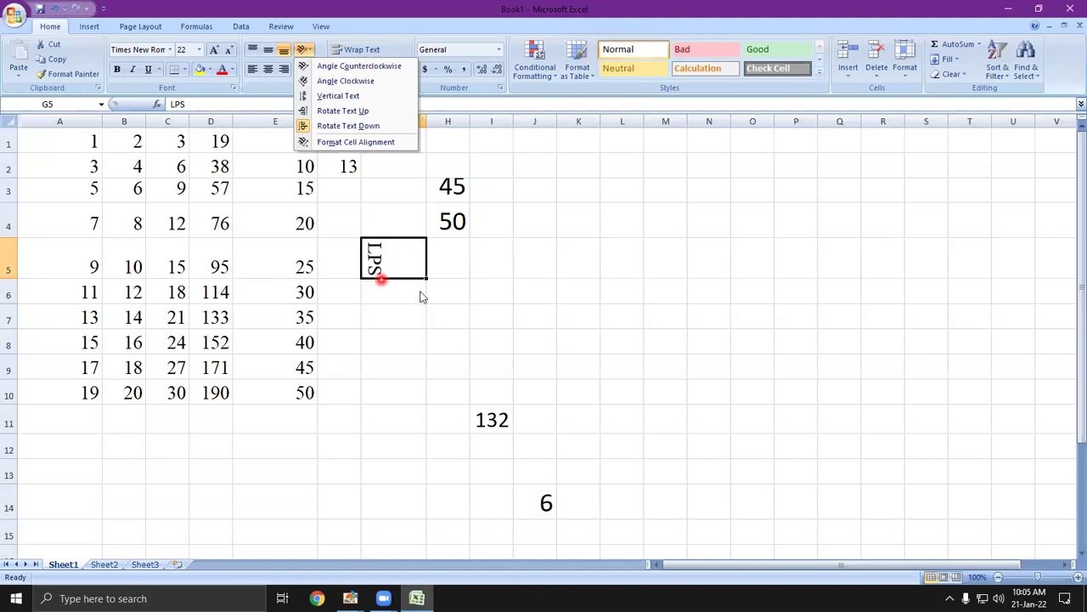
double_click(452, 224)
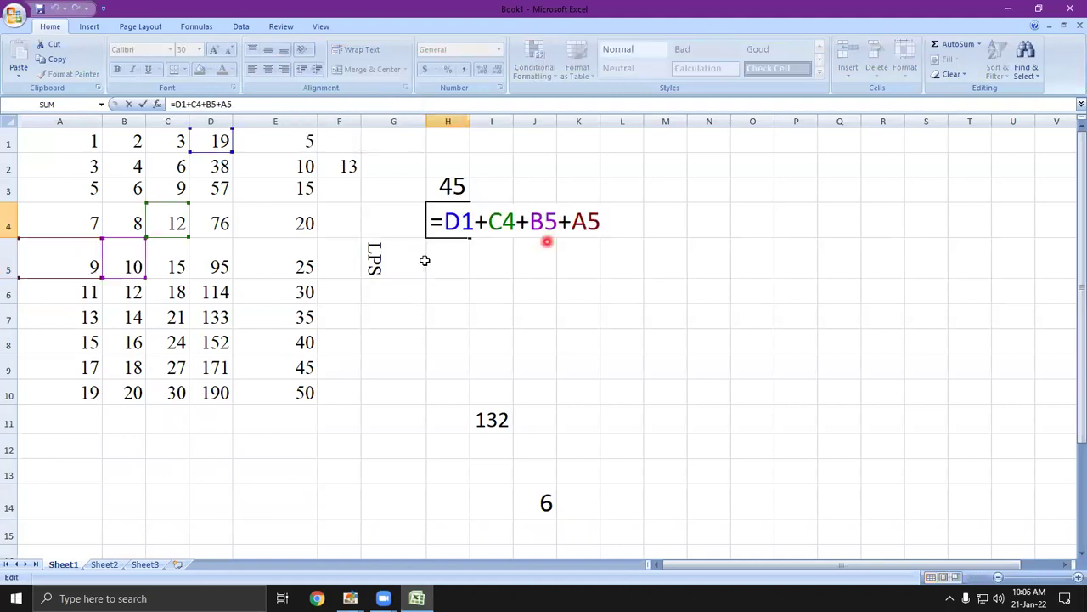
click(307, 193)
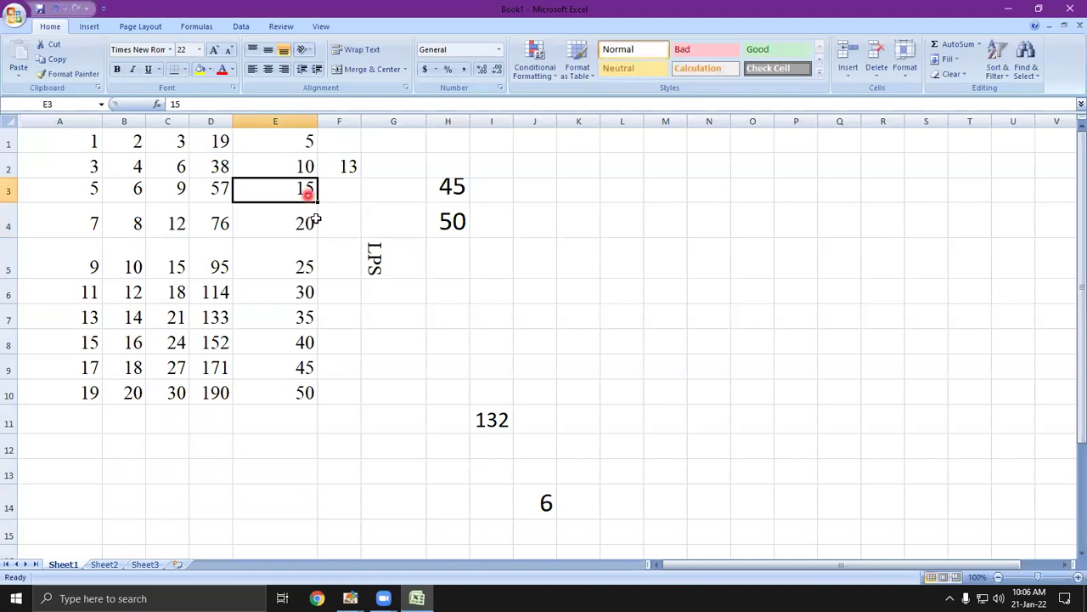
Step: Change the value in cell D4 to 761785555 and widen column D until the full number fits
click(222, 221)
double_click(223, 218)
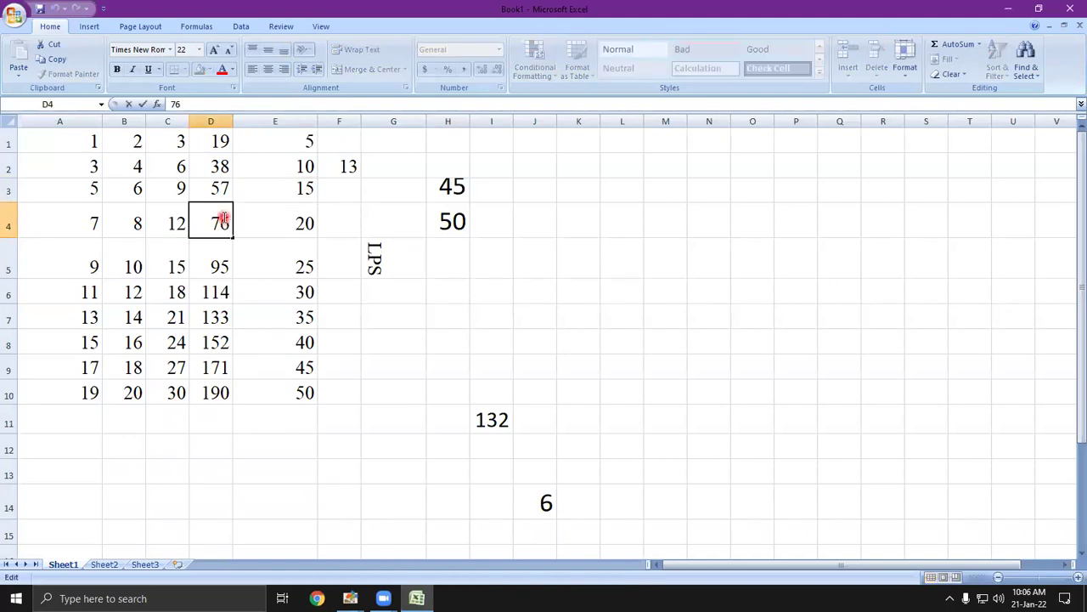
text(1785555)
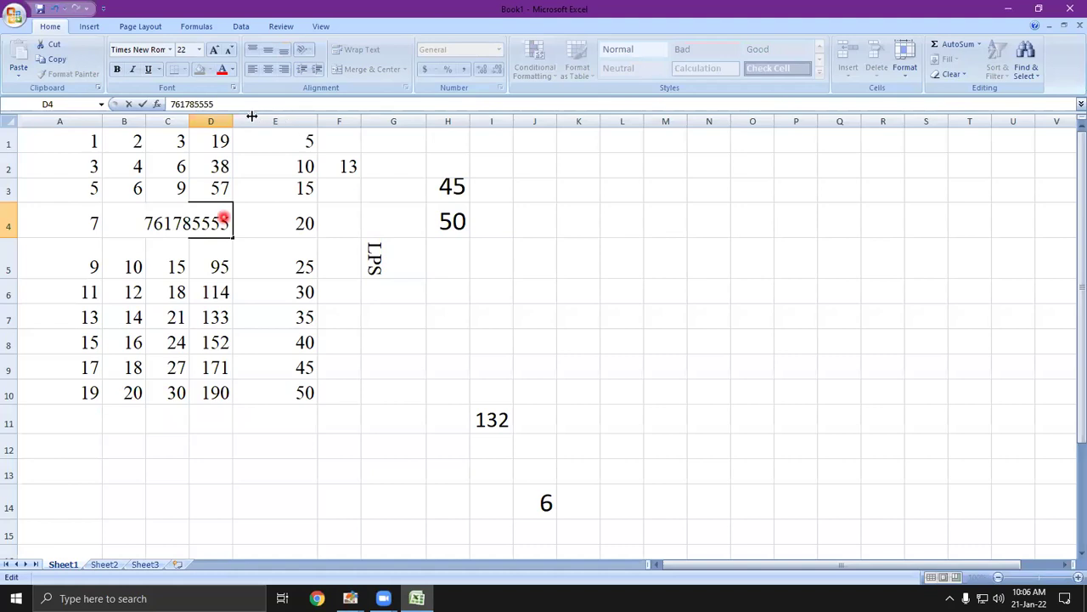
drag(252, 116, 252, 117)
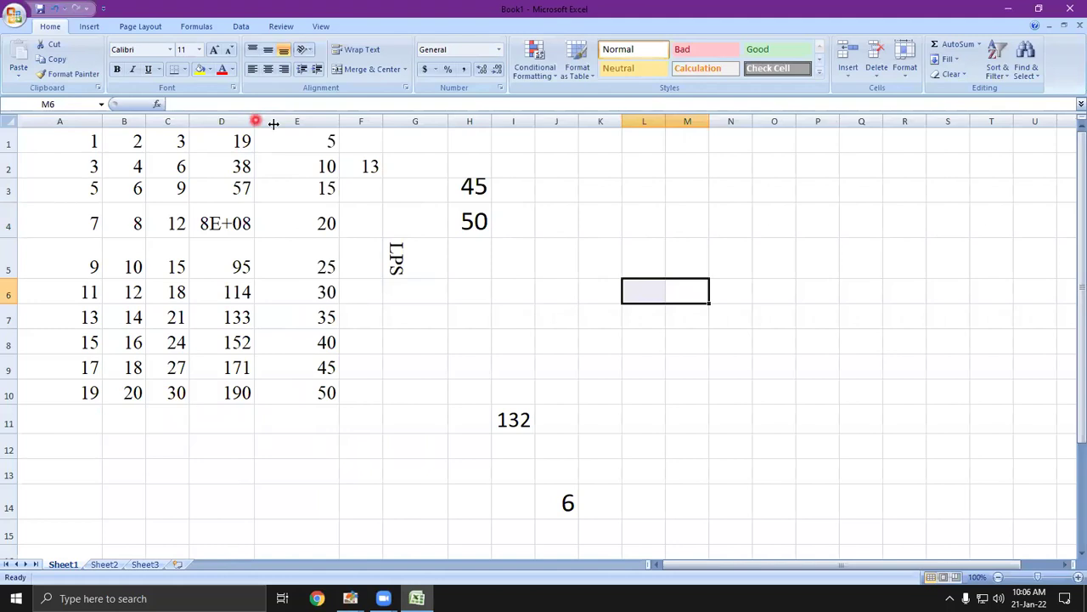
drag(255, 119, 320, 342)
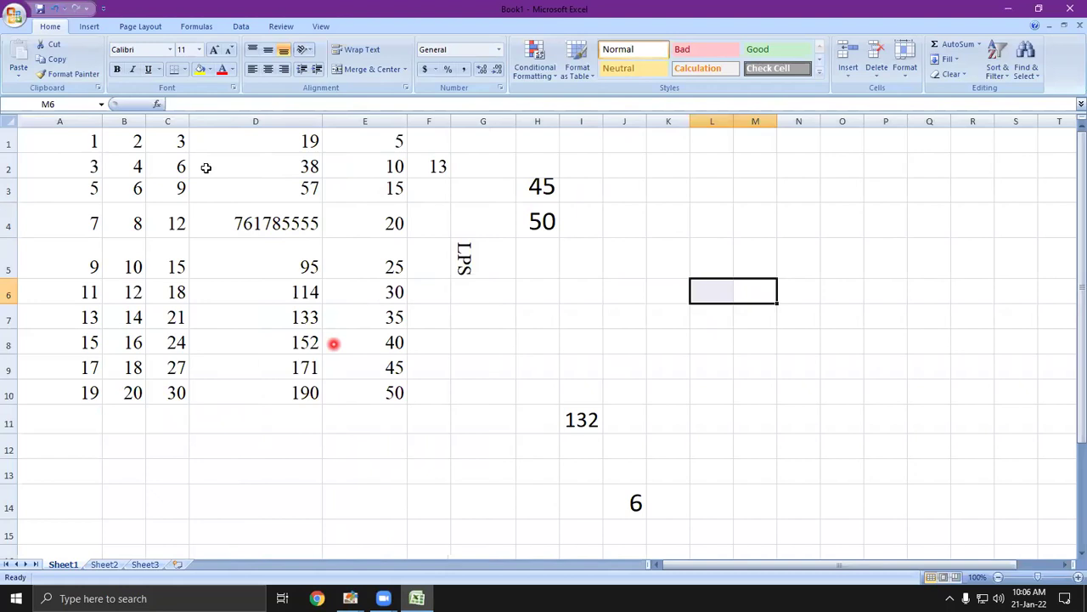
Step: Try to merge and center cells A2:D2, and merge and center the empty cells A11:E11 instead
drag(83, 168, 207, 168)
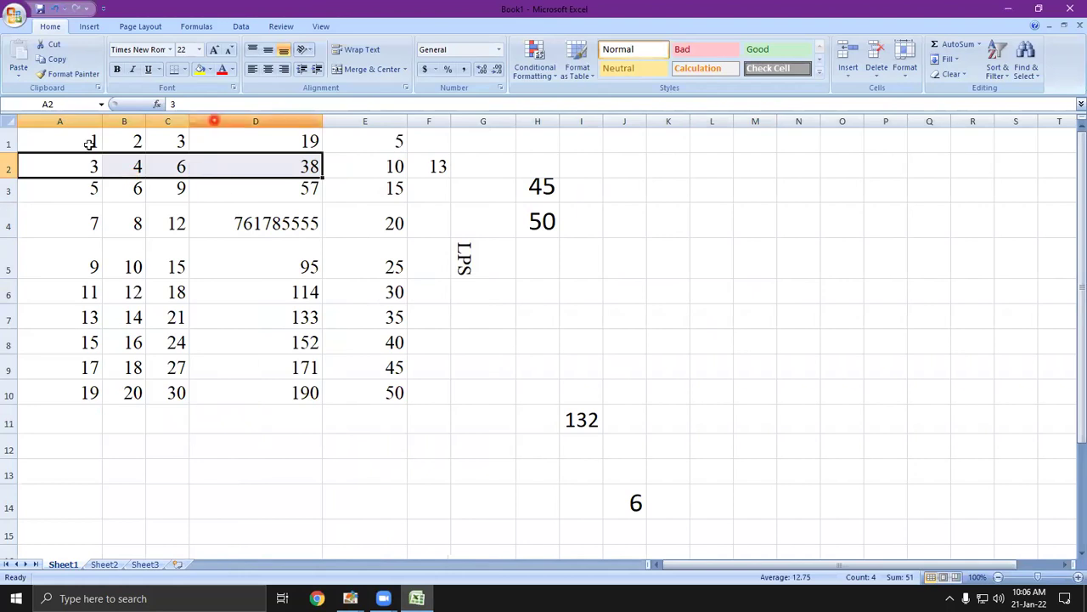
click(387, 68)
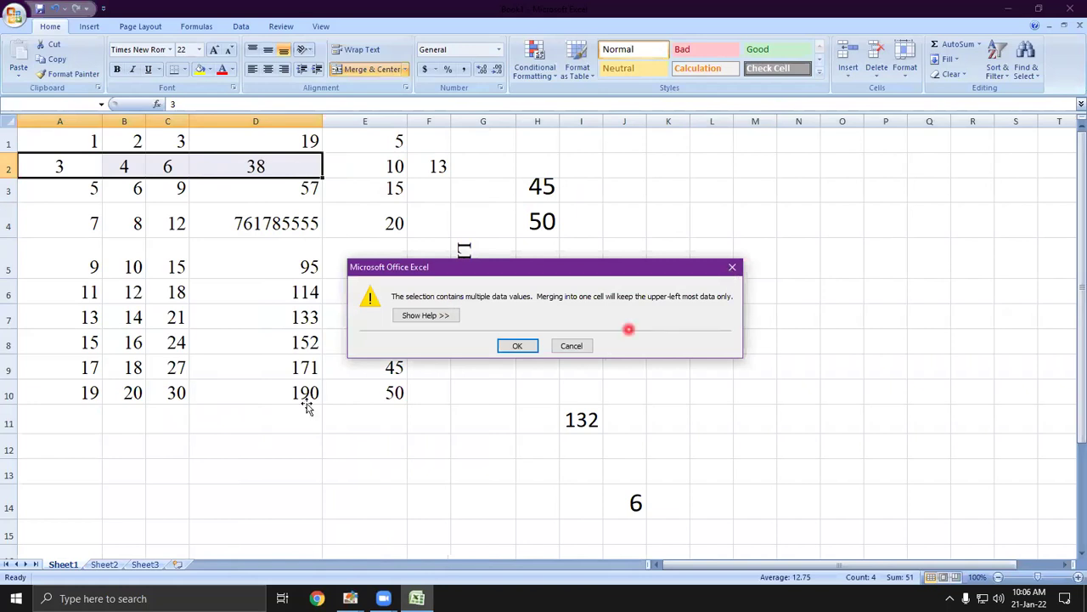
drag(51, 417, 405, 417)
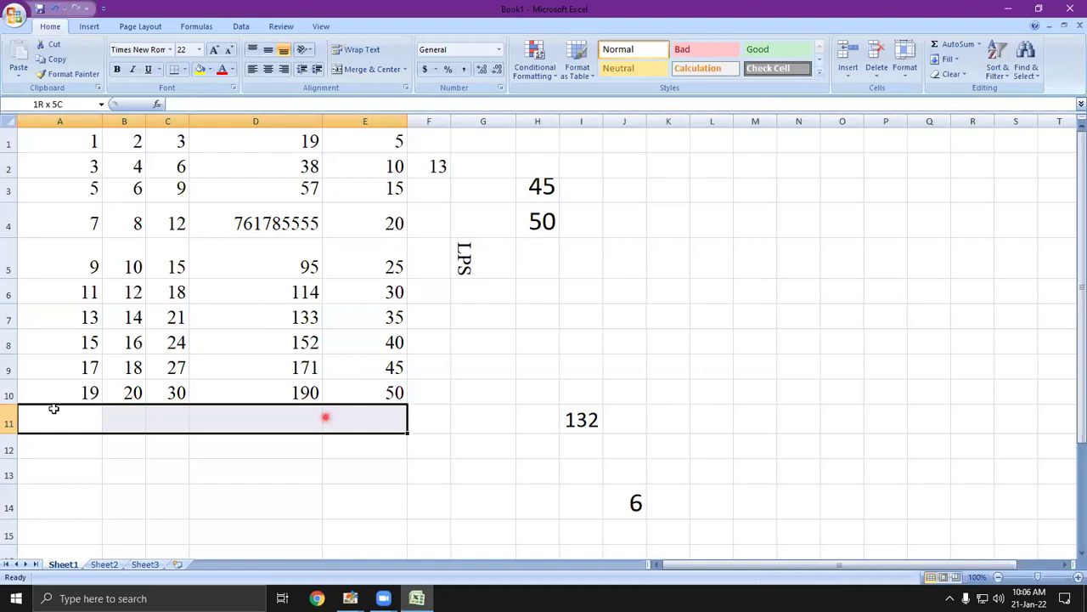
click(365, 474)
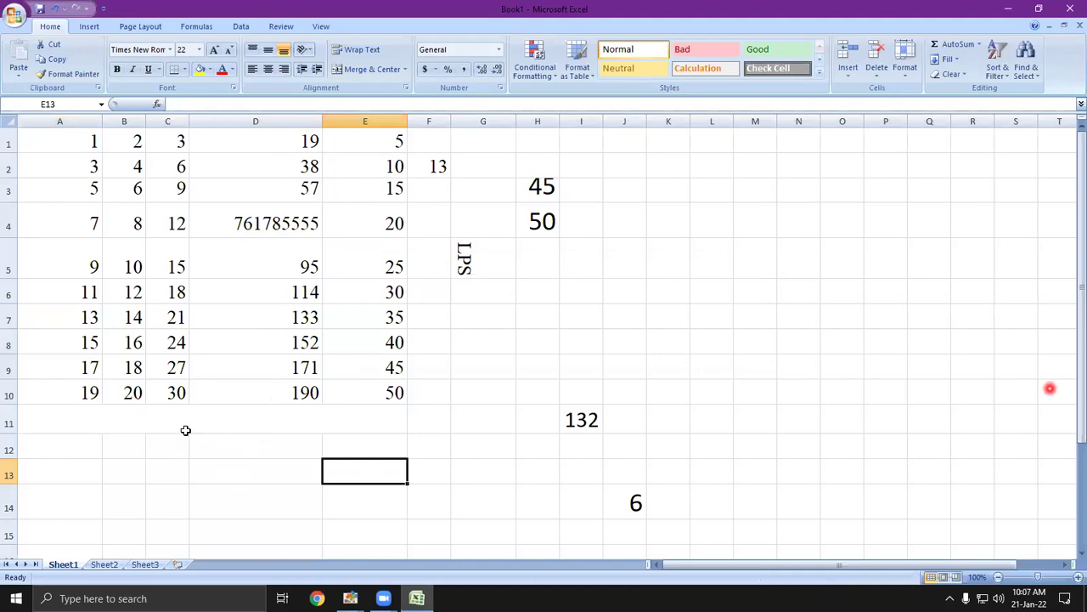
Step: Enter the text lyall in the merged cell spanning A11:E11
click(305, 424)
double_click(275, 415)
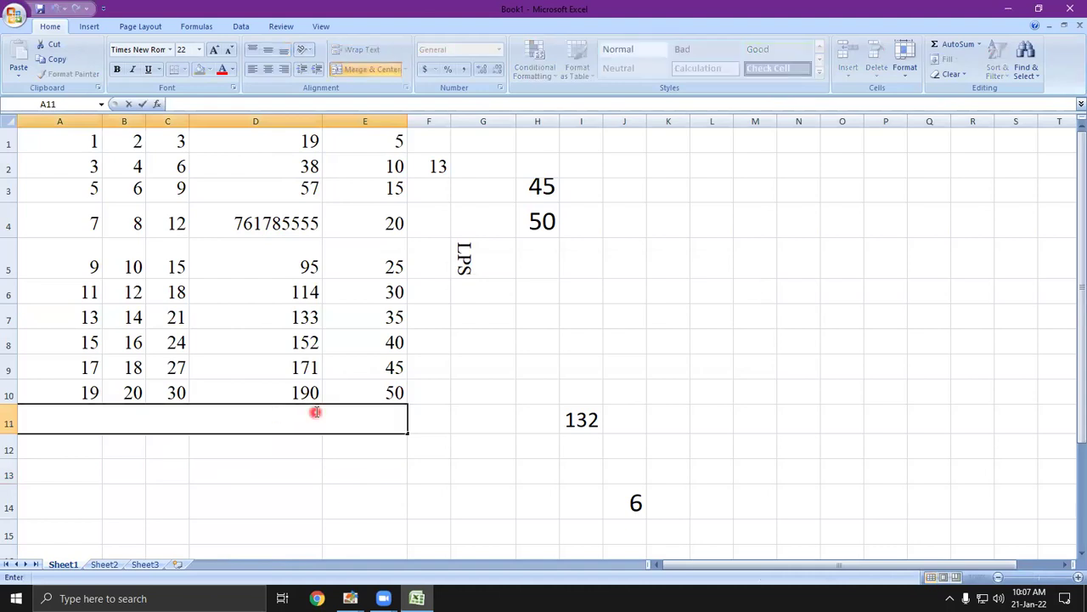
text(lyall)
key(Return)
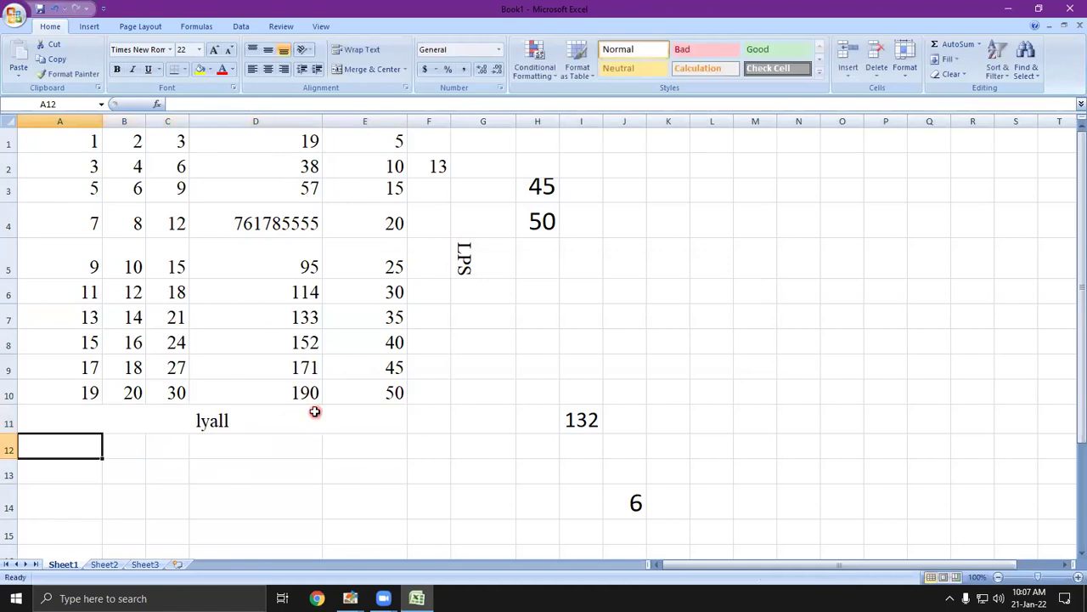